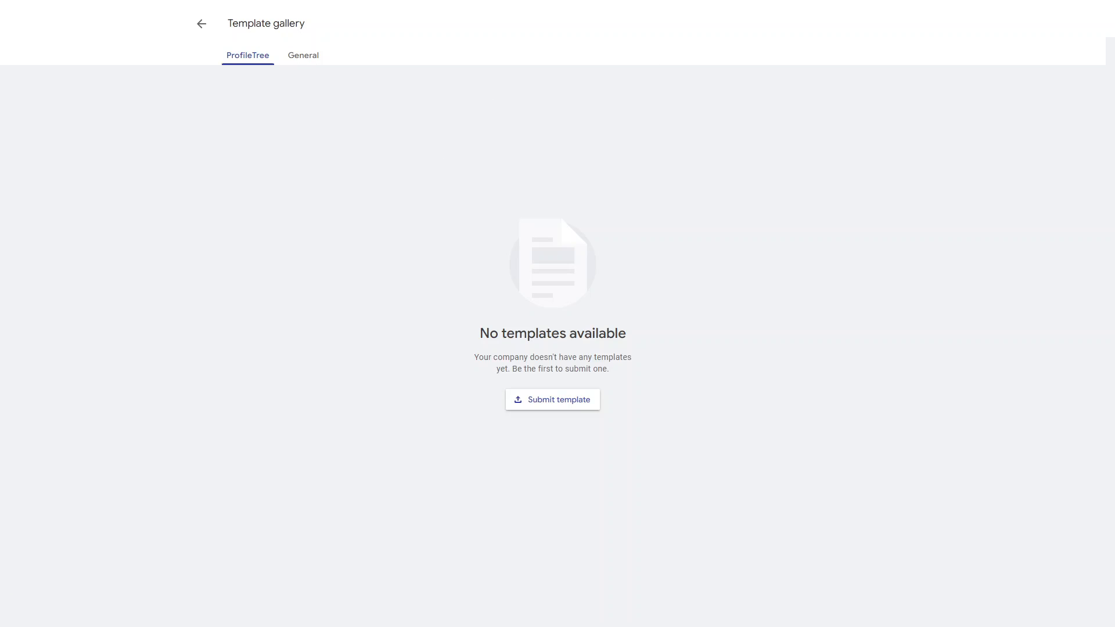
- Show the General template gallery and browse its Work, Enterprise, Small business, Personal and Education templates
click(303, 56)
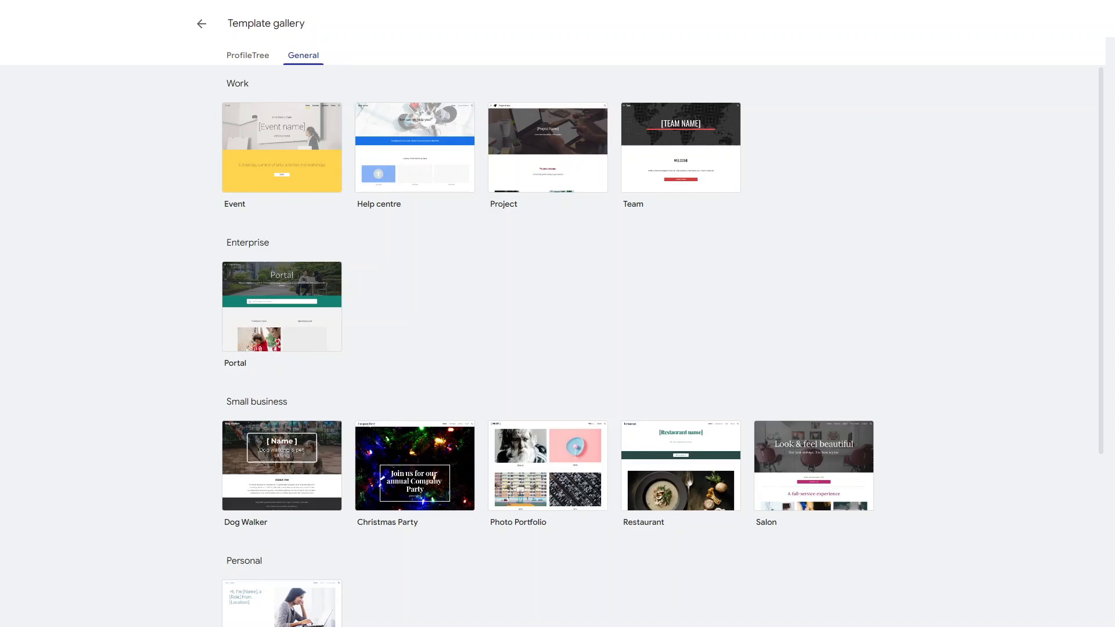
scroll(557, 348, down, 4)
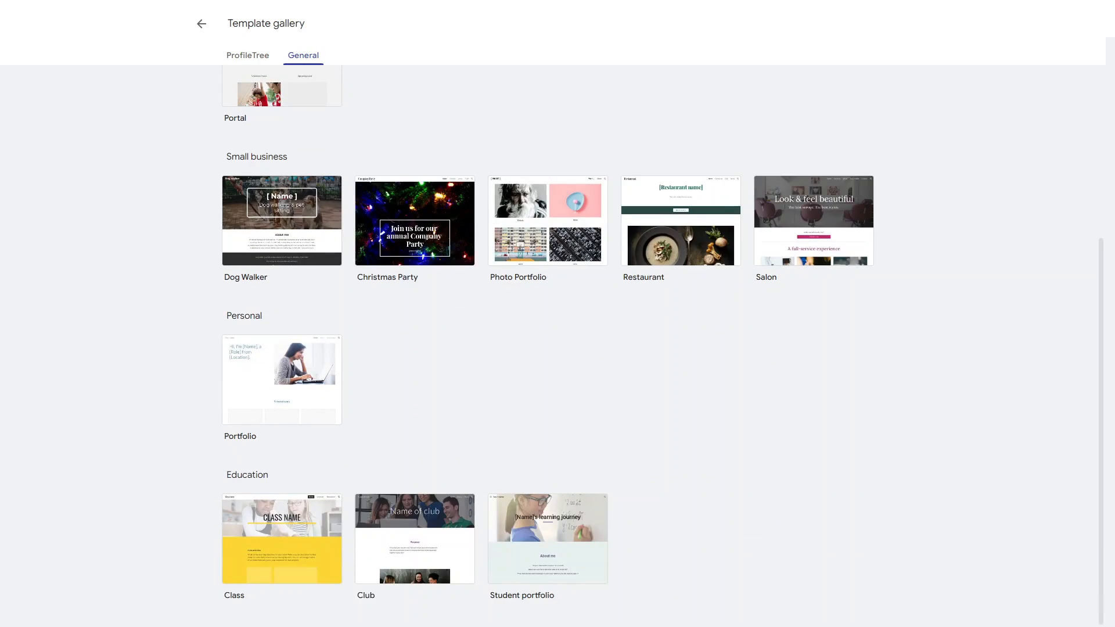
scroll(558, 348, up, 4)
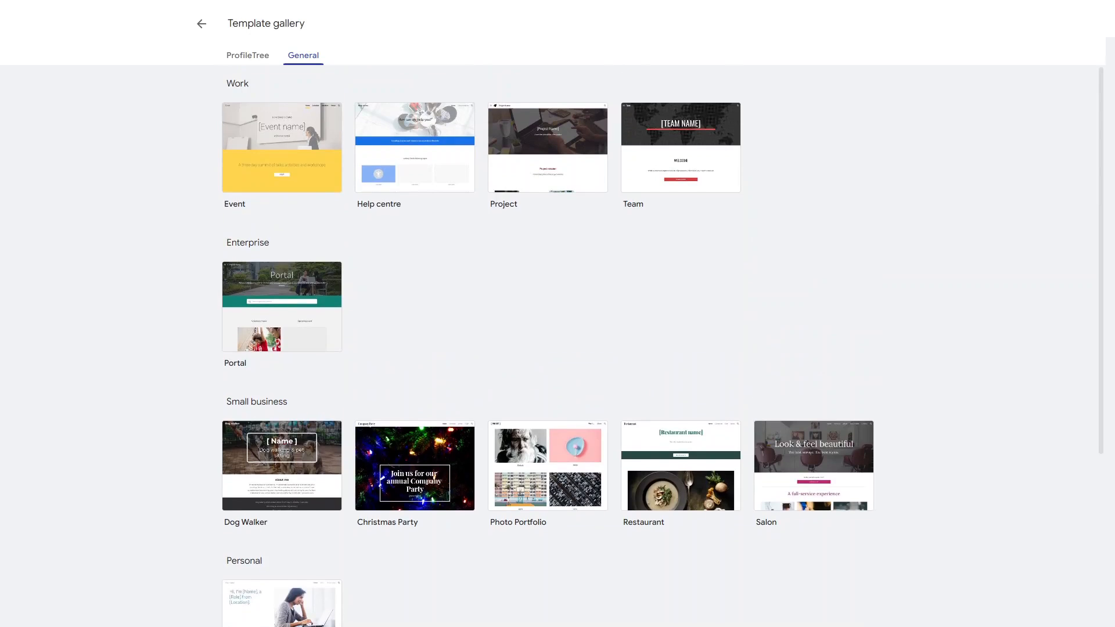
scroll(282, 313, down, 2)
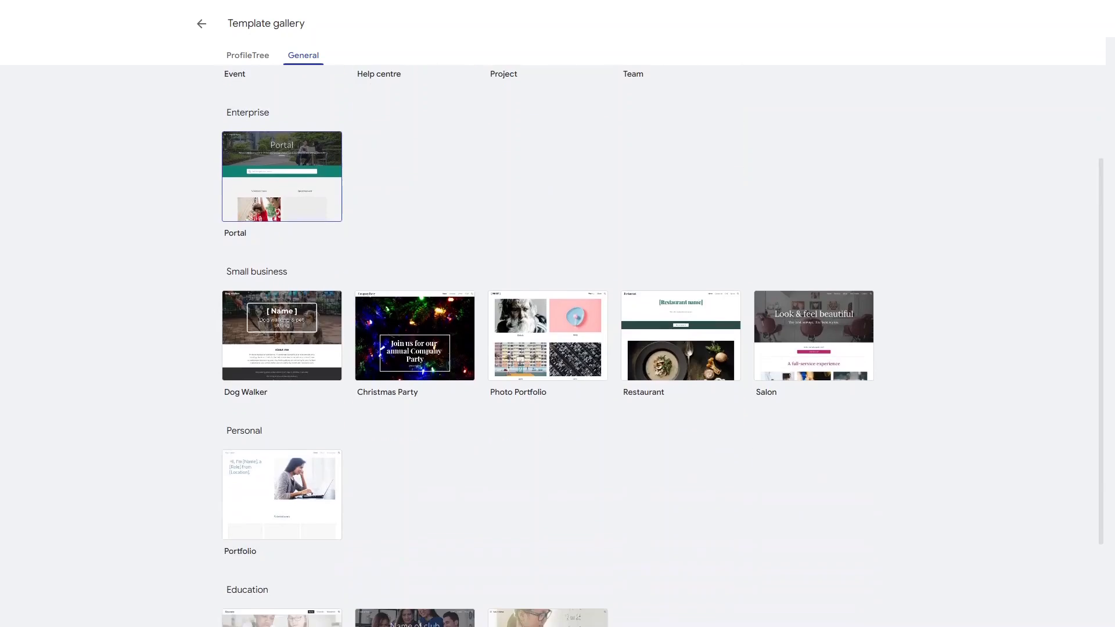
scroll(282, 334, down, 2)
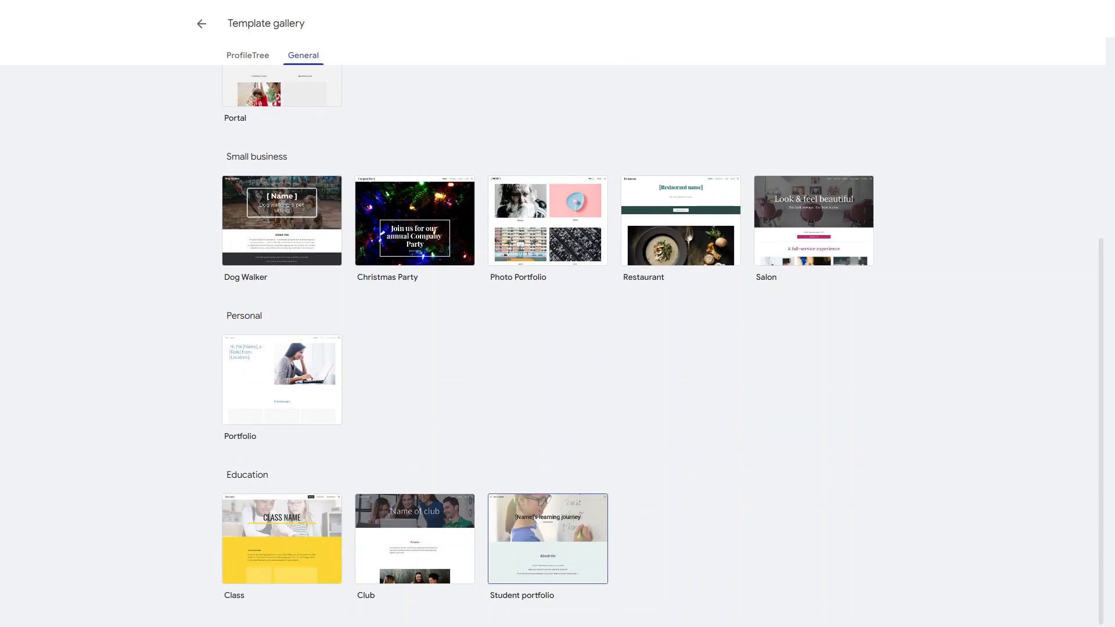
scroll(558, 344, up, 3)
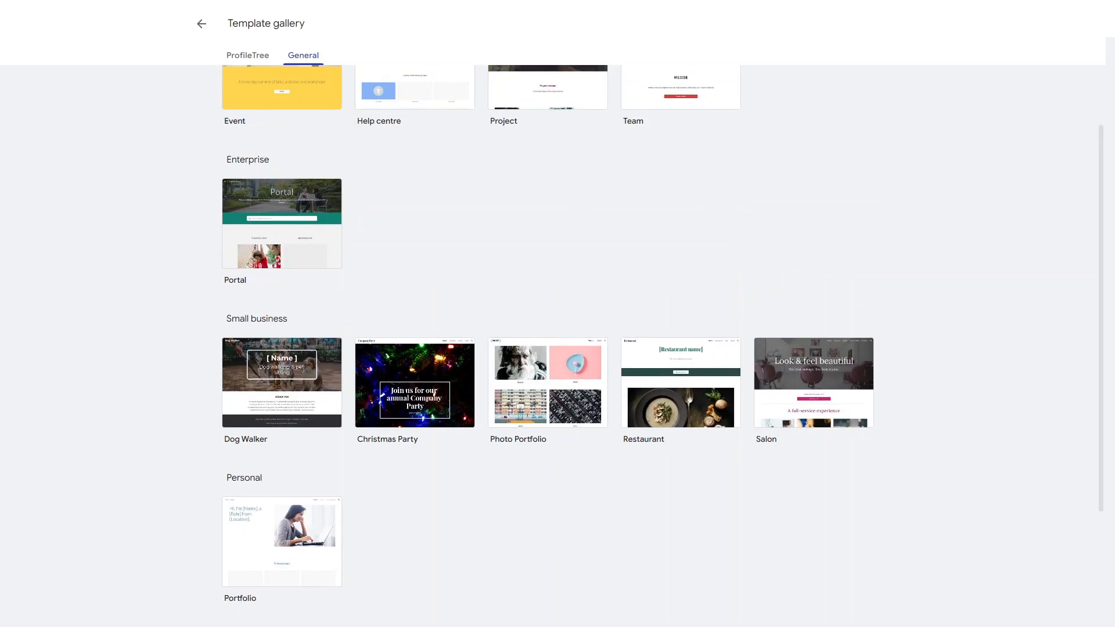
scroll(558, 344, up, 1)
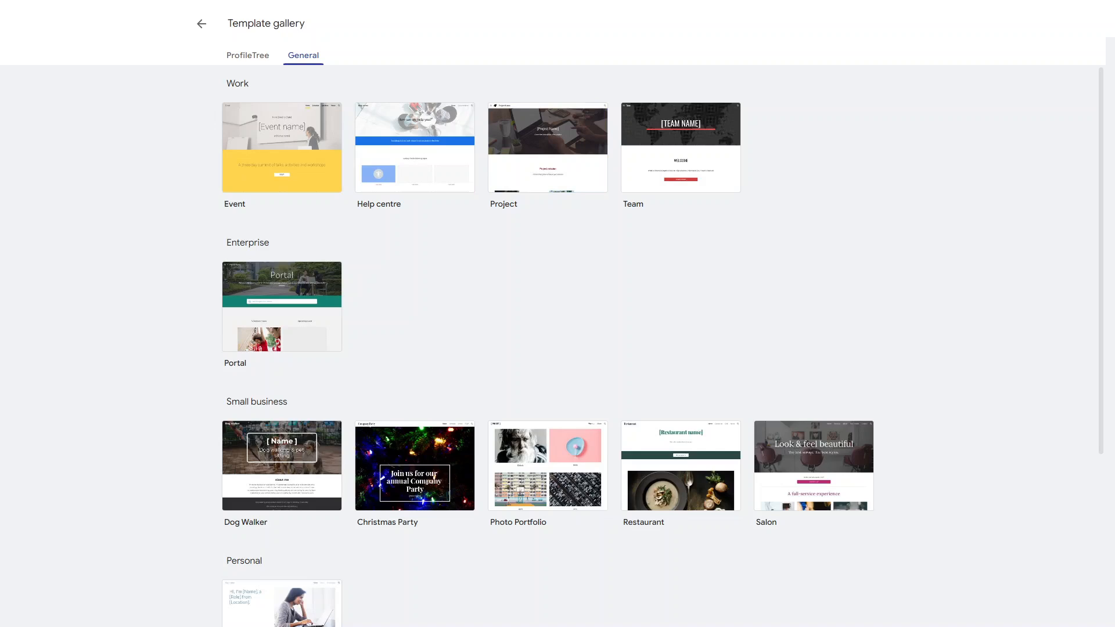
- Create a new site from the Help centre template under Work
click(415, 147)
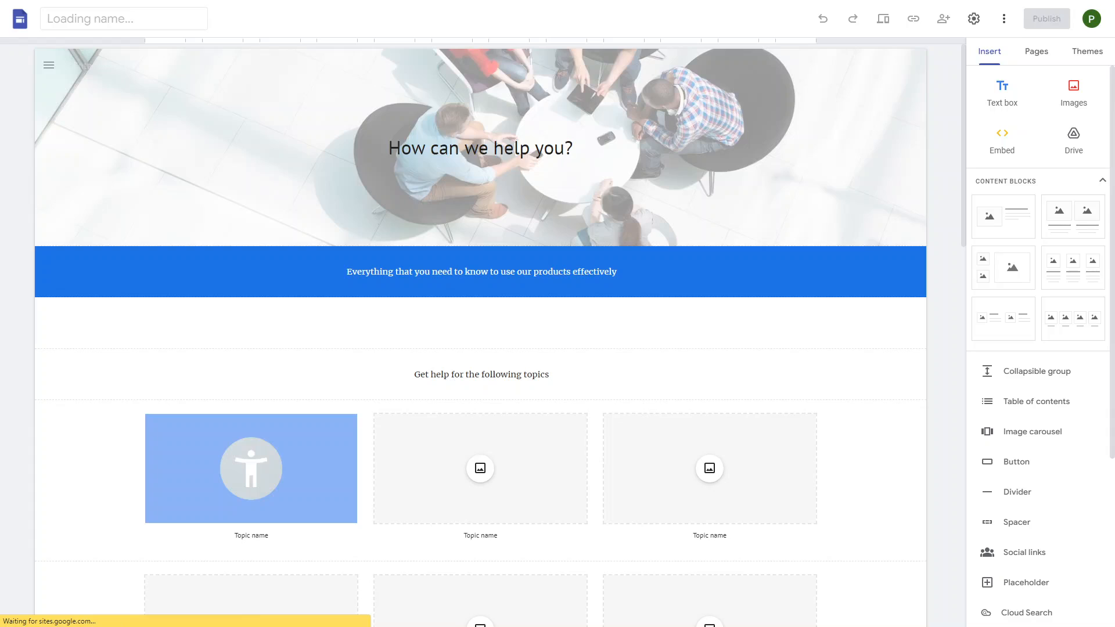
scroll(710, 465, down, 7)
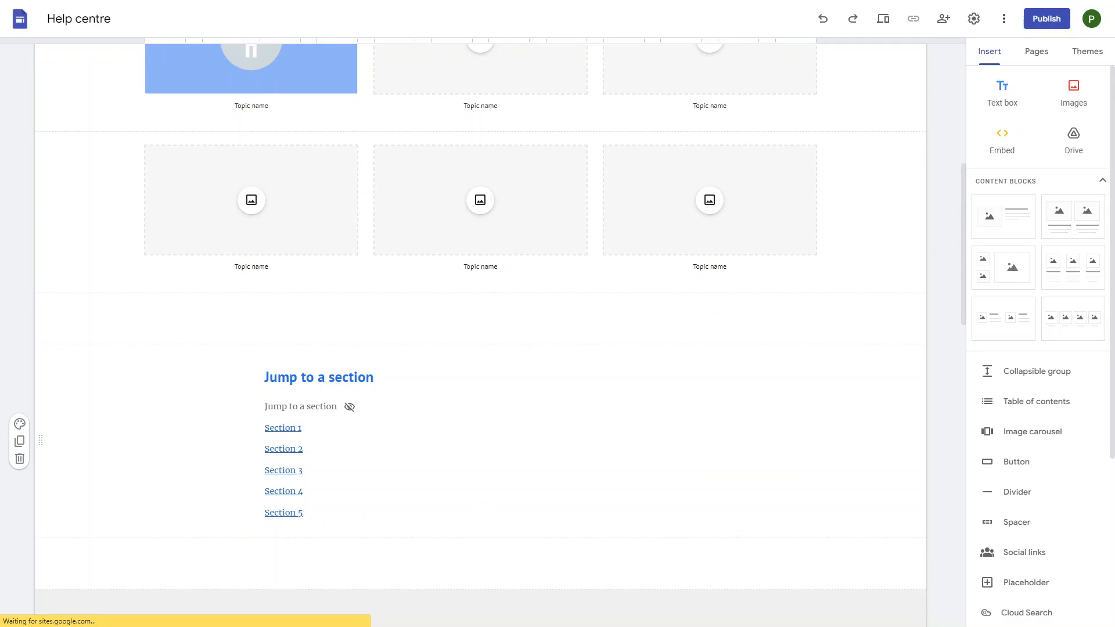
scroll(480, 331, up, 7)
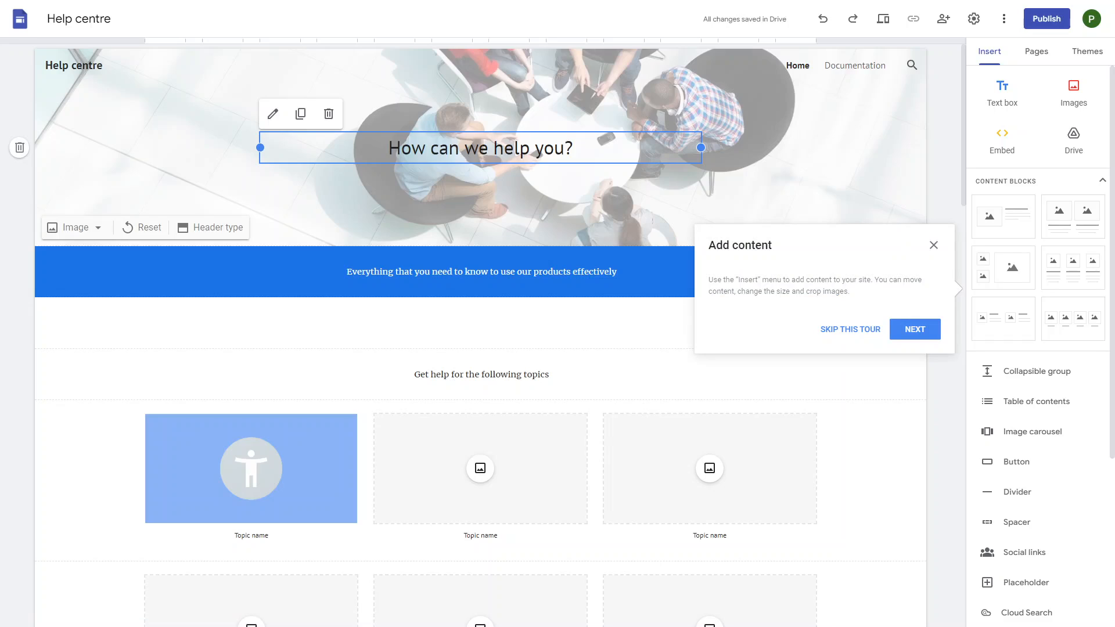
- Rename the site from 'Help centre' to 'PT Support'
click(83, 18)
key(ctrl+a)
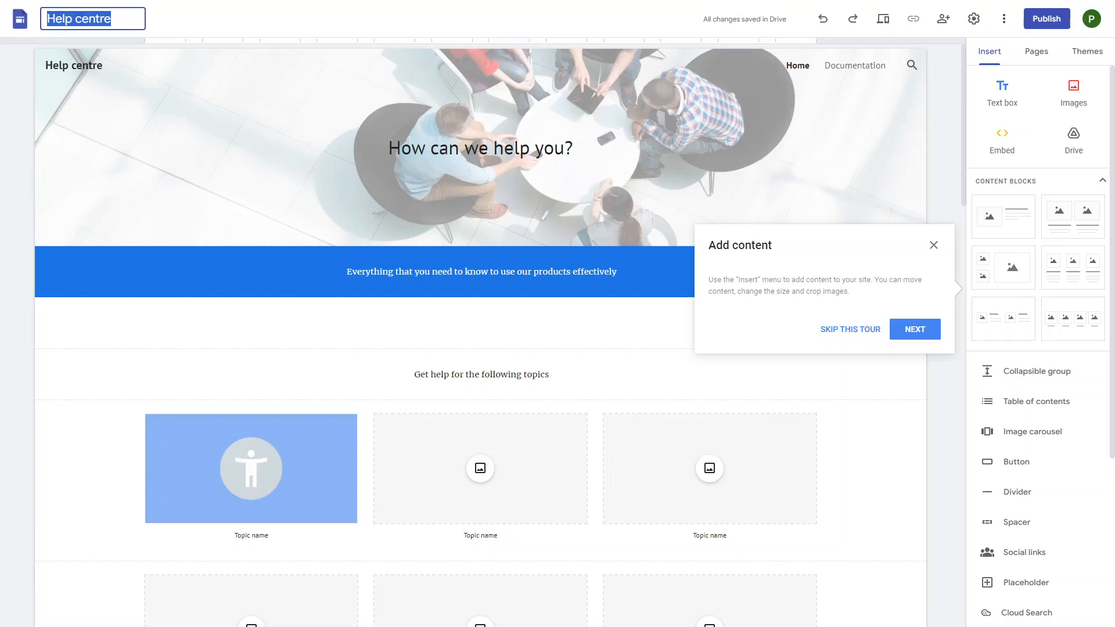
text(PT Suu)
key(BackSpace)
text(pport)
click(232, 127)
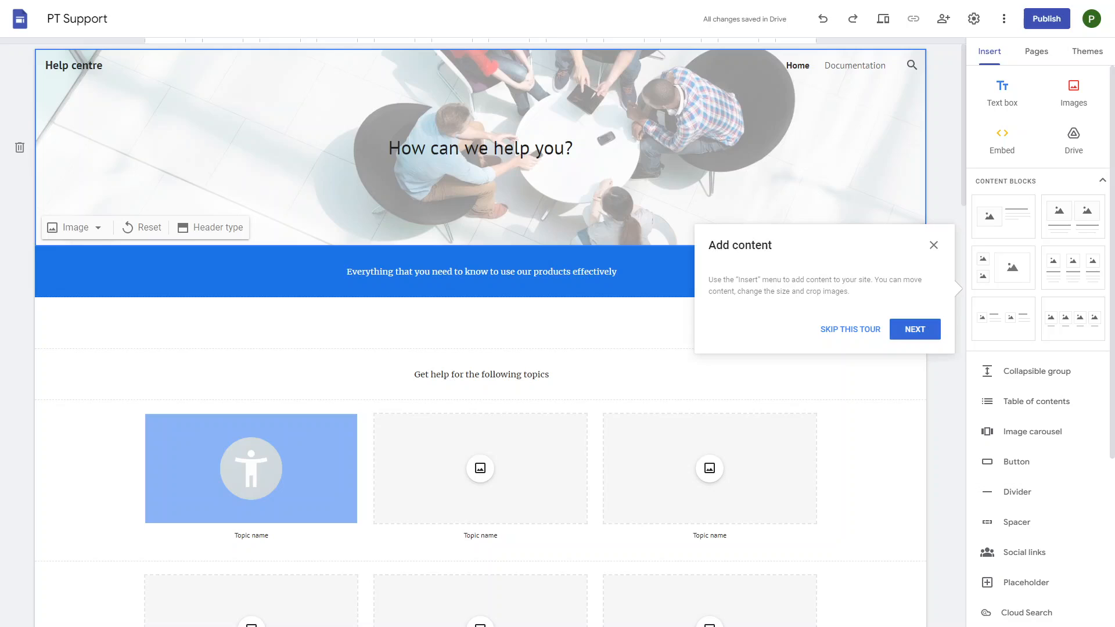
- Step through and close the introductory tour tips
click(915, 329)
click(647, 345)
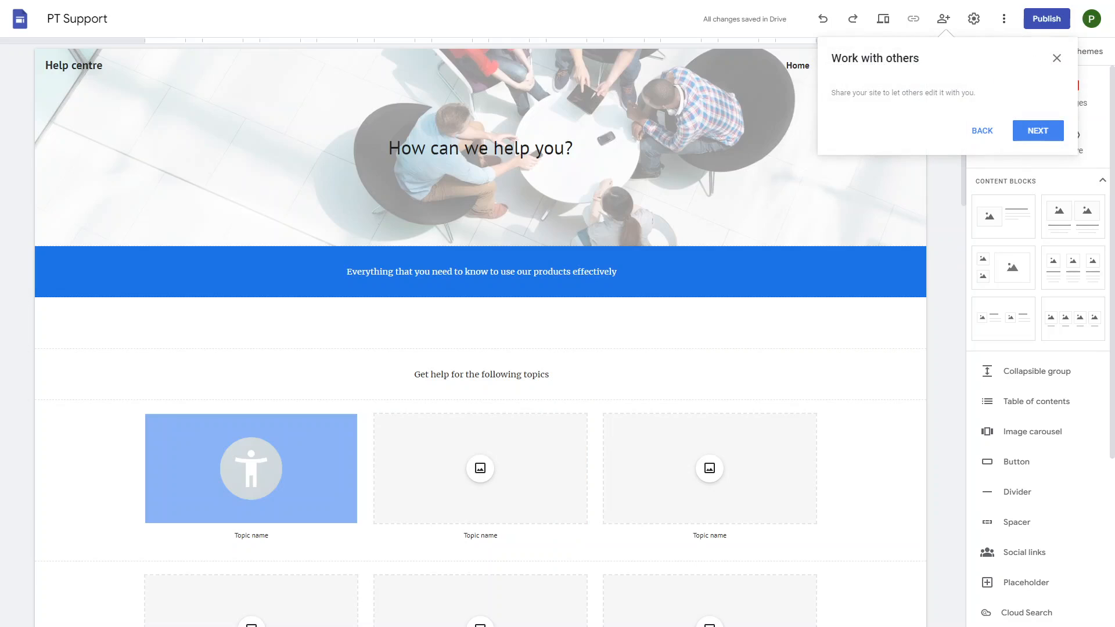
click(1038, 130)
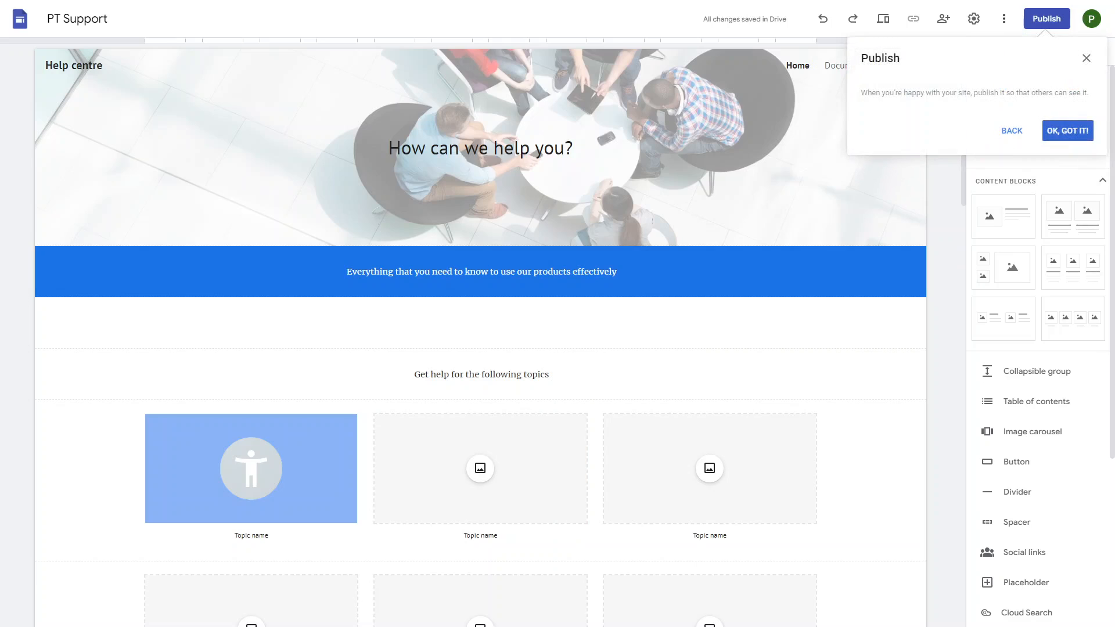
click(1068, 130)
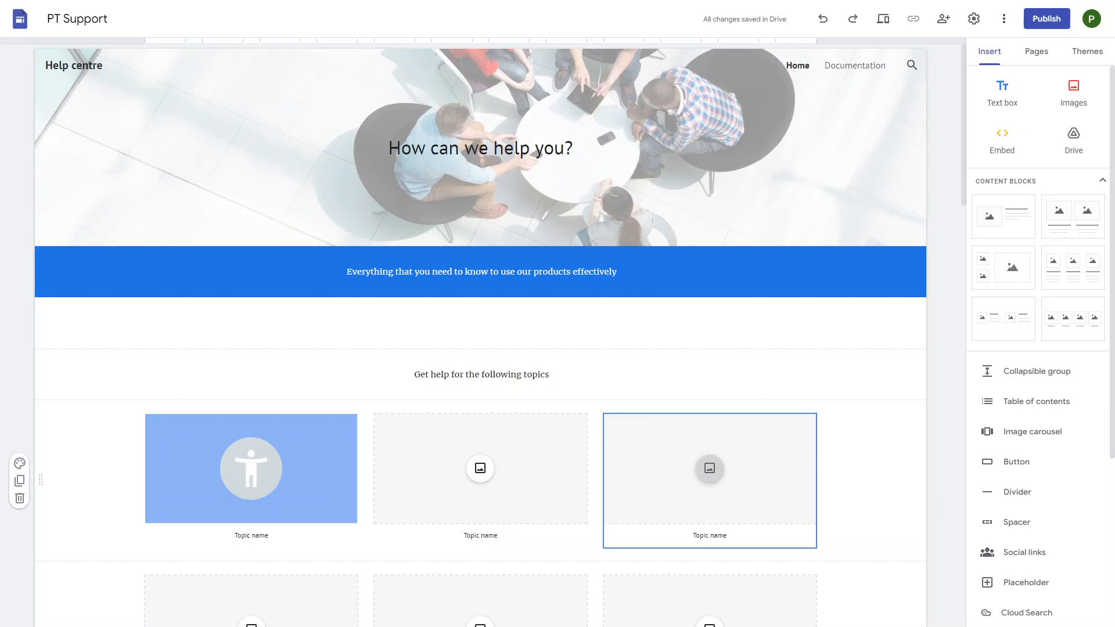
scroll(639, 378, down, 15)
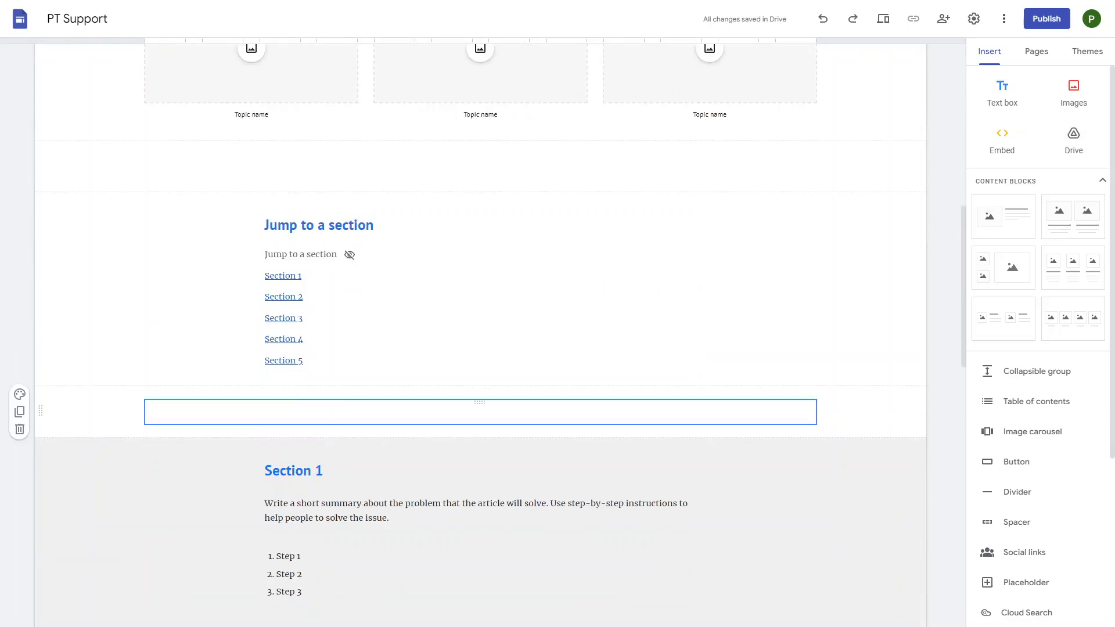
scroll(481, 331, up, 15)
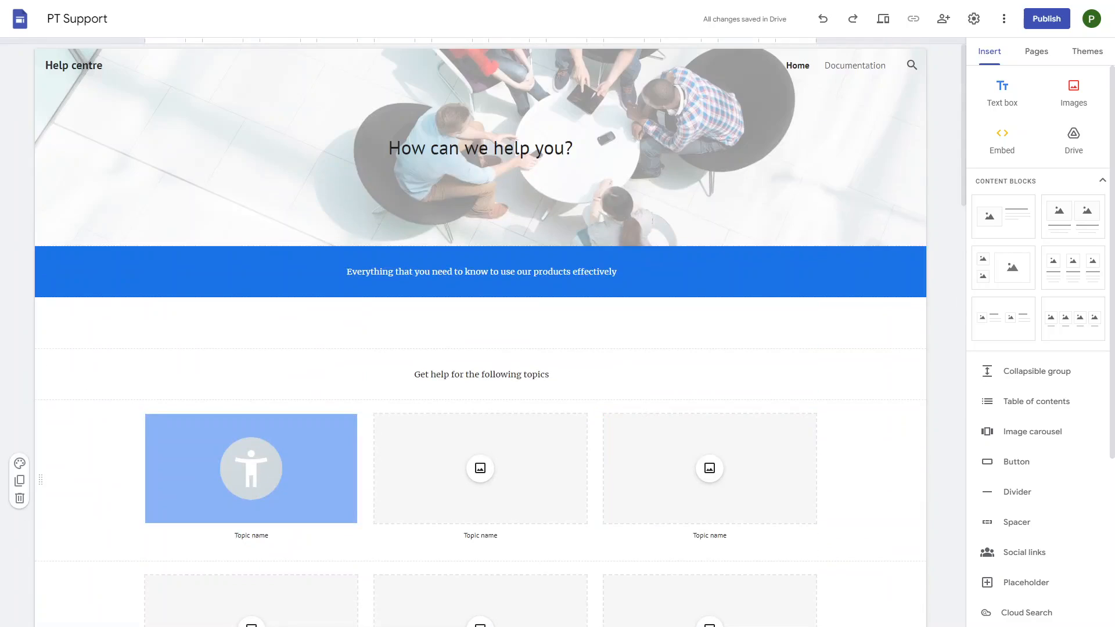
scroll(481, 331, down, 2)
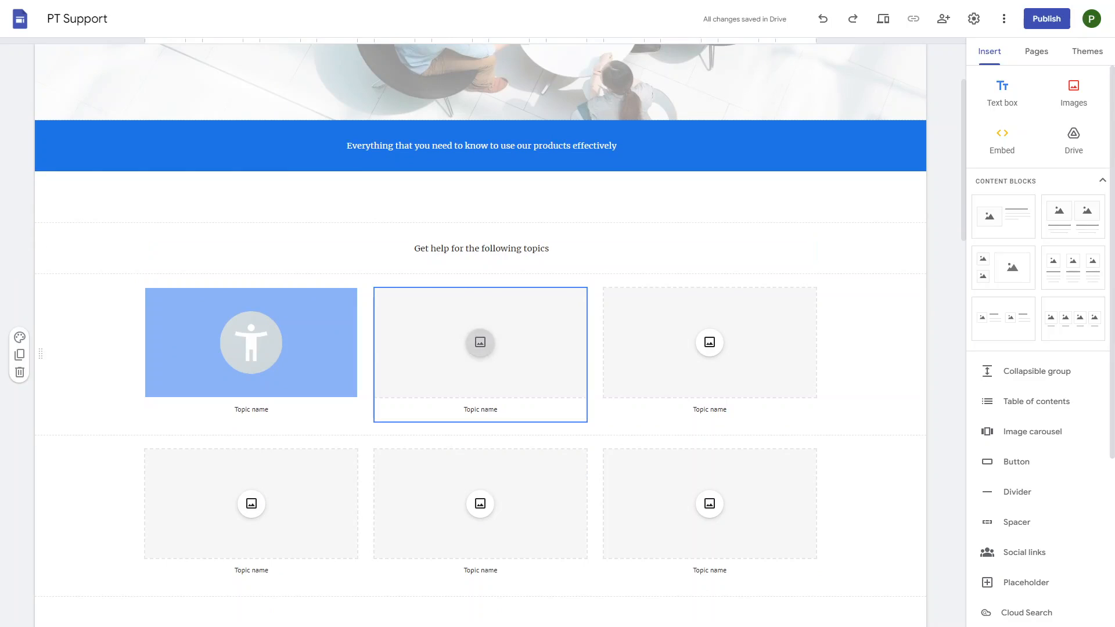
- Replace the first topic card's 'Topic name' placeholder with 'Hosting Support'
click(251, 343)
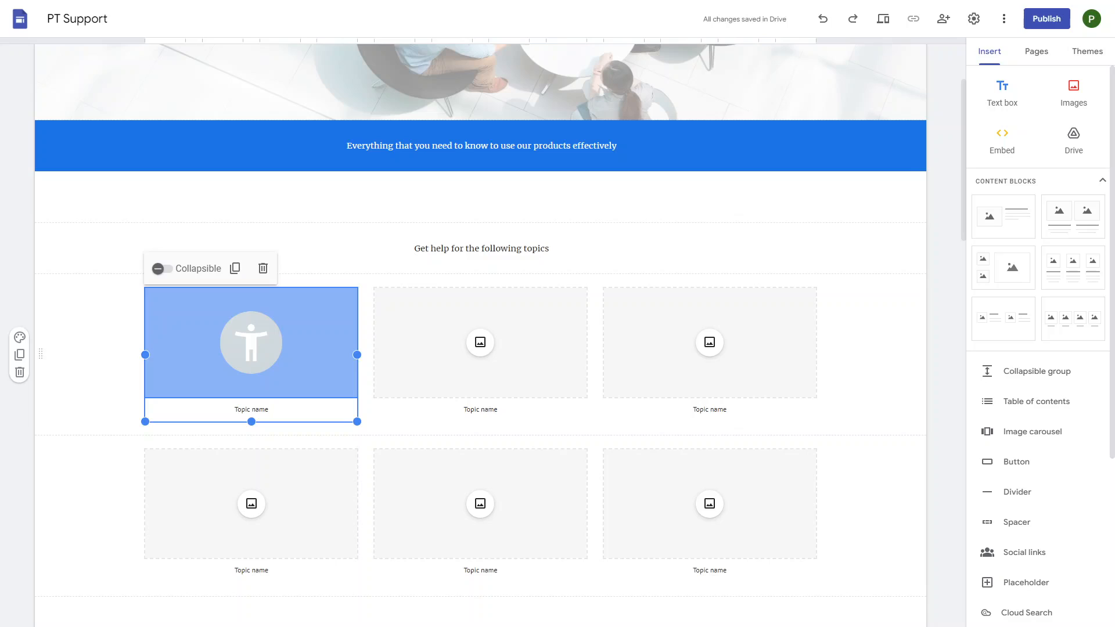
click(480, 342)
click(710, 342)
click(251, 343)
click(251, 410)
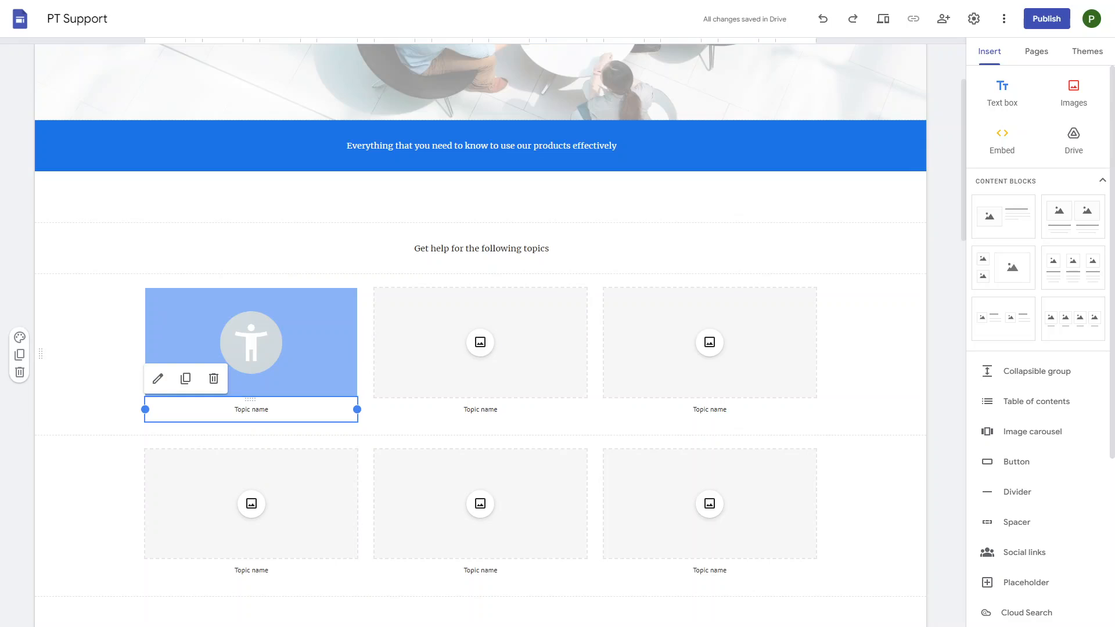
click(251, 348)
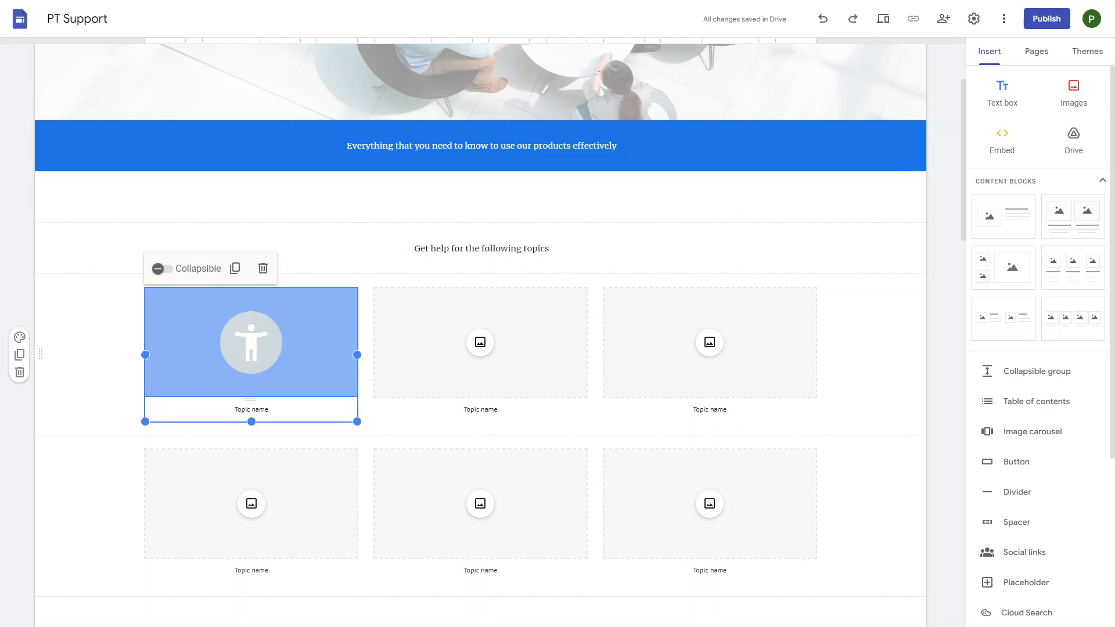
click(264, 409)
drag(268, 409, 234, 411)
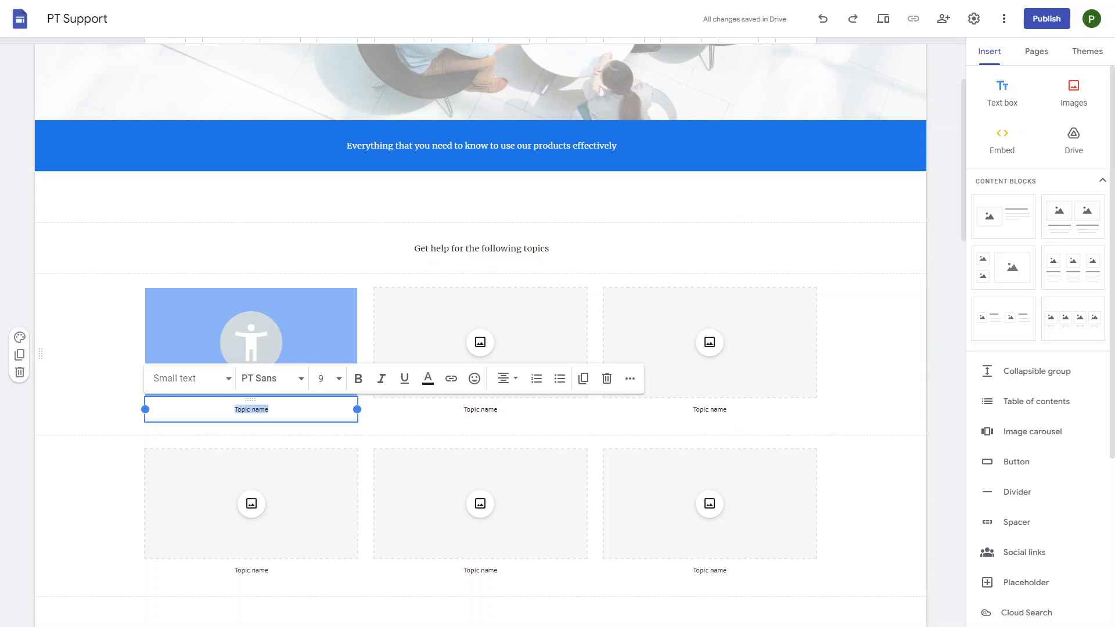
text(Hosting Support)
- Format the Hosting Support title with the Heading text style
key(ctrl+a)
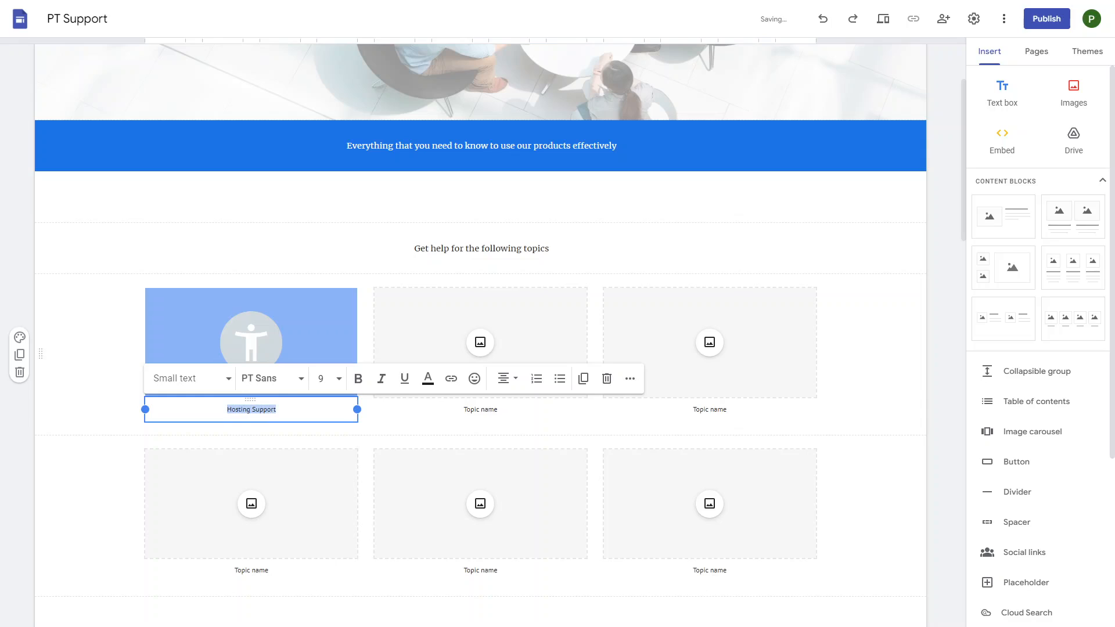
click(191, 378)
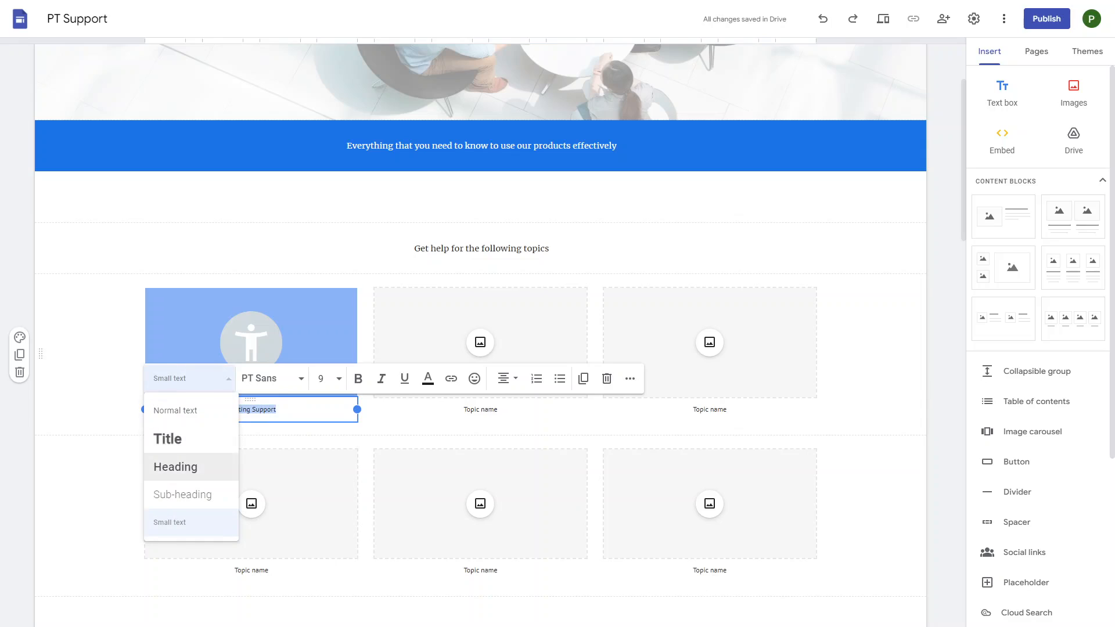
click(185, 467)
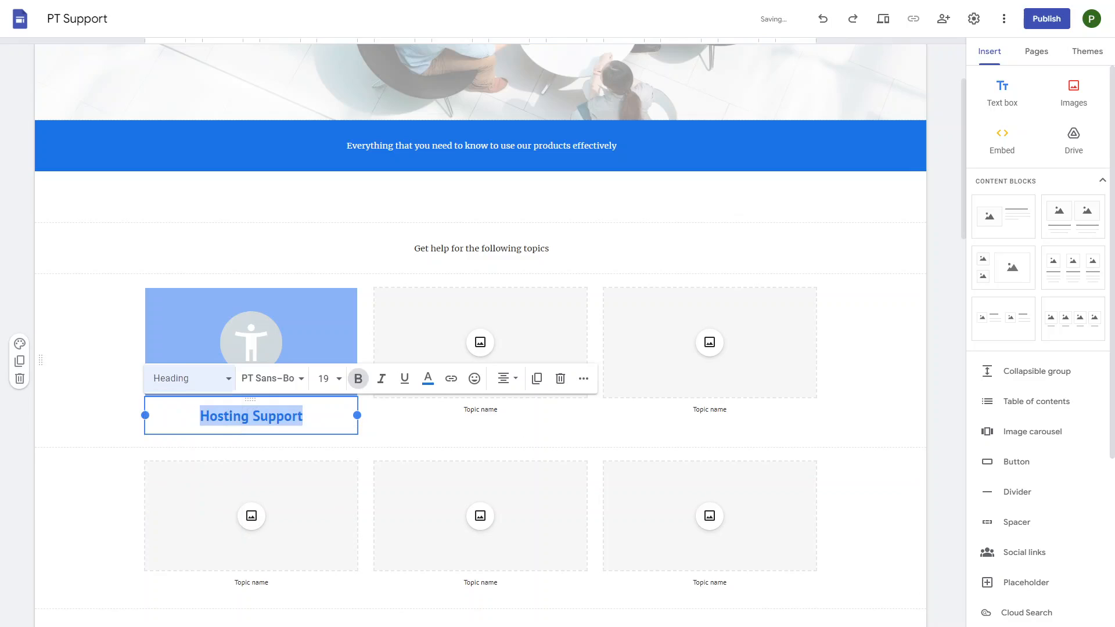
click(418, 436)
click(290, 348)
click(253, 344)
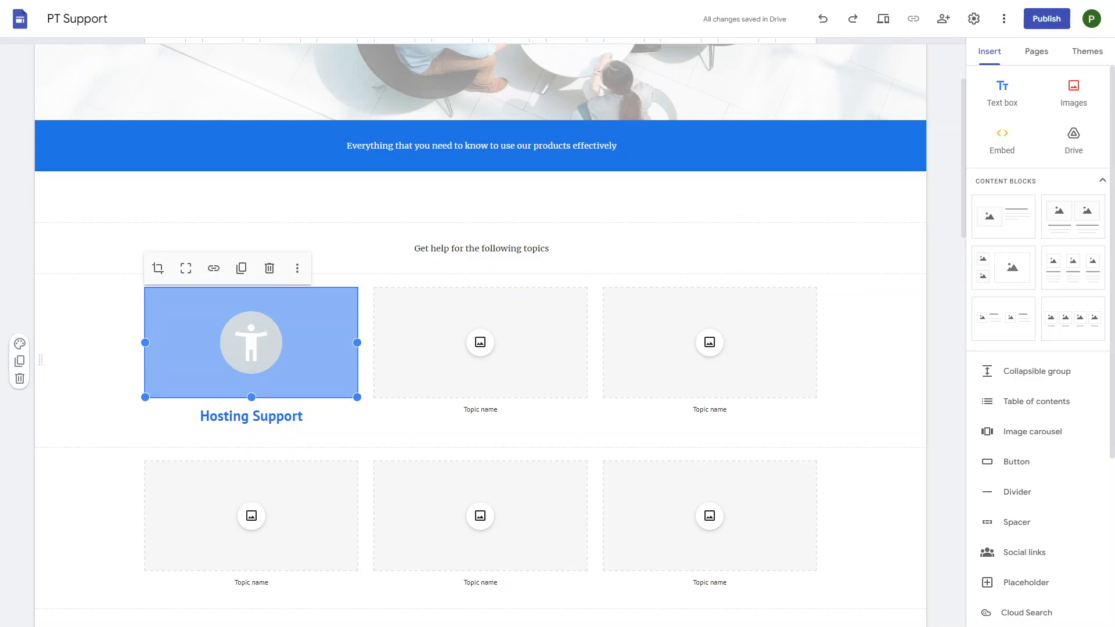
- Start uploading an image for the second card, then cancel the file picker
click(482, 345)
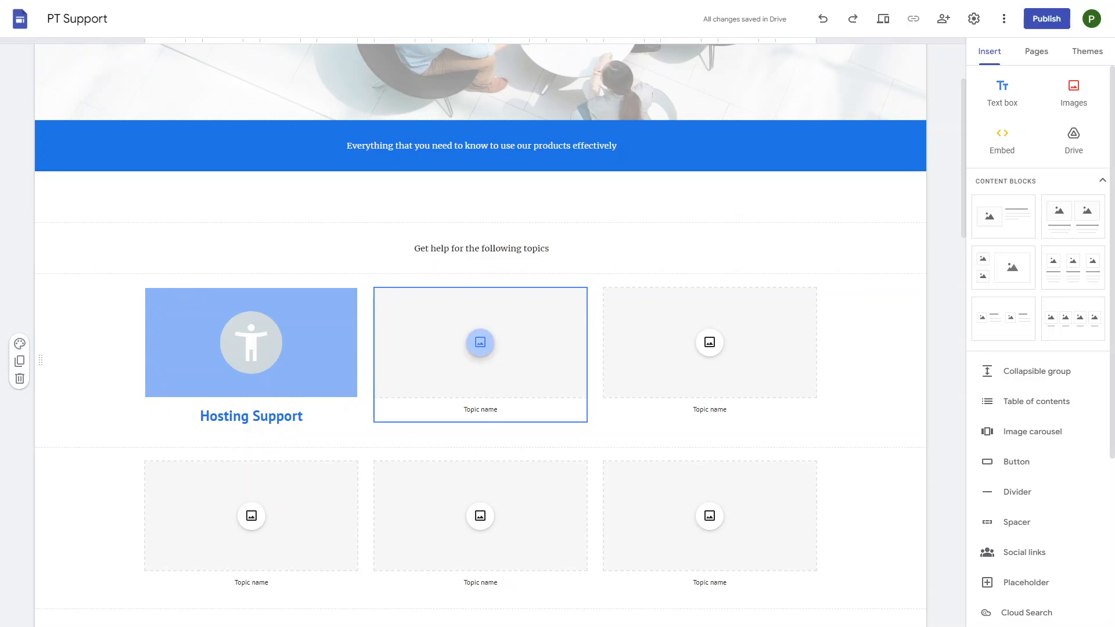
click(517, 380)
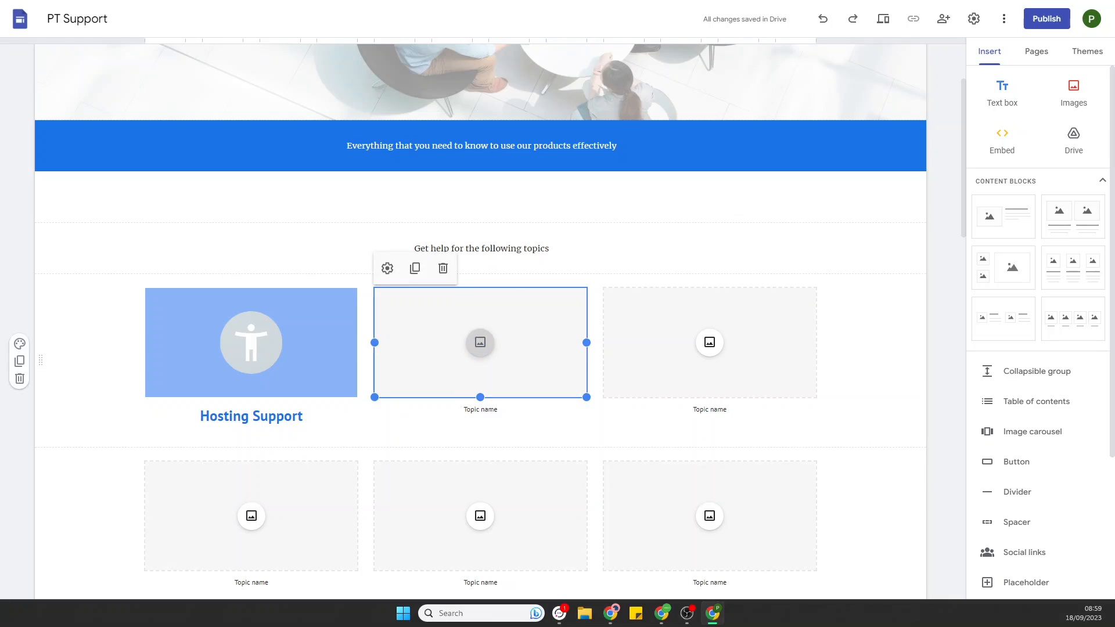
key(Escape)
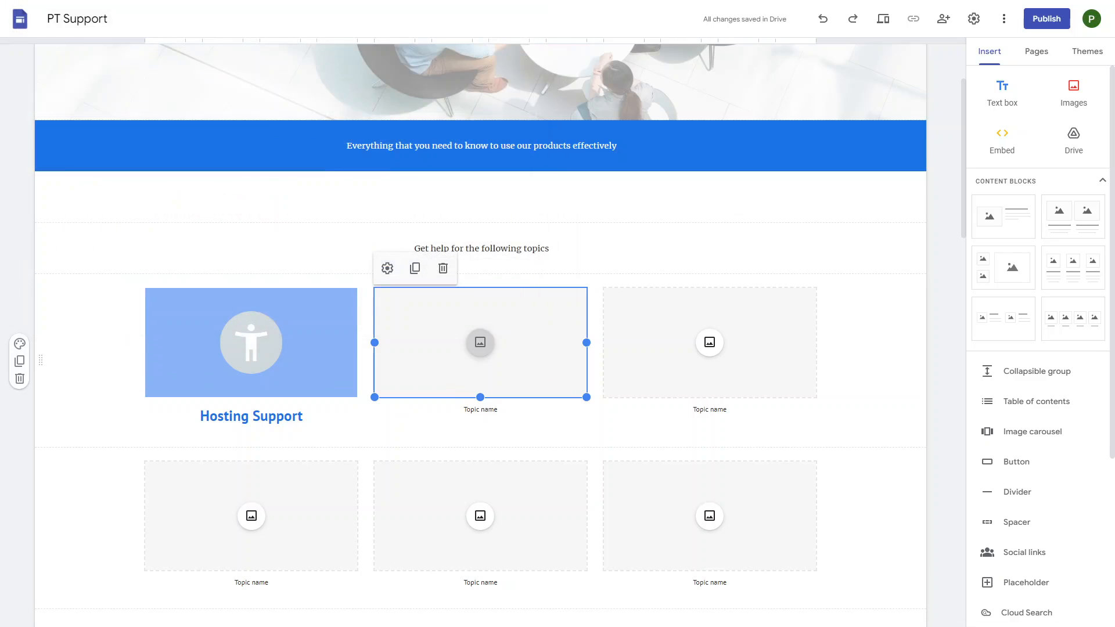
- Browse the second card's Drive image picker and close it without inserting a picture
click(481, 342)
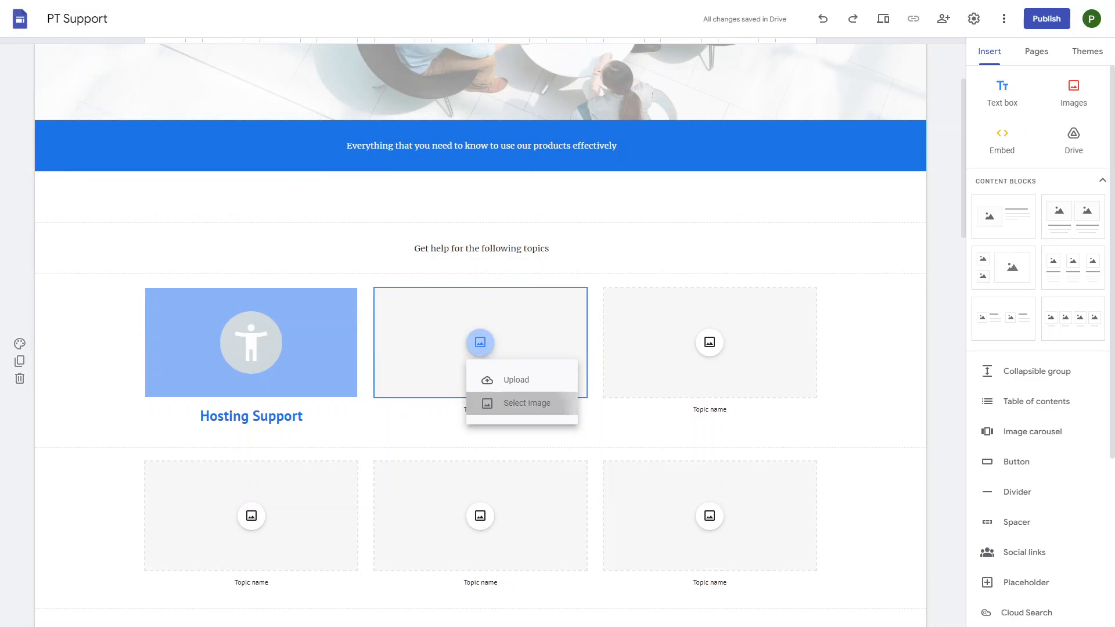
click(520, 401)
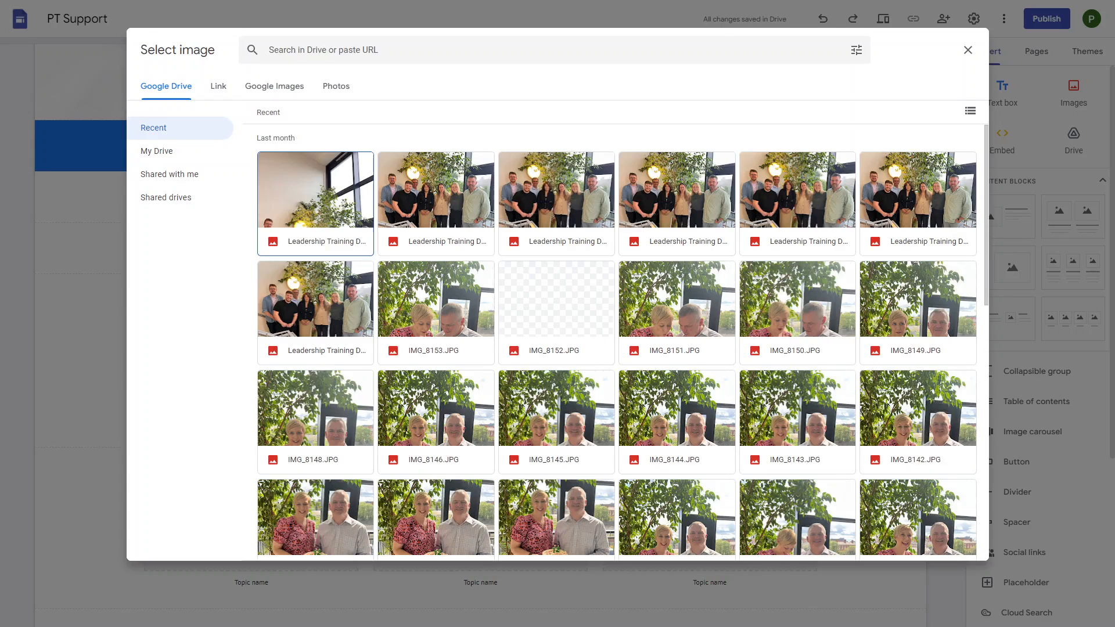
scroll(616, 343, down, 1)
scroll(616, 342, down, 10)
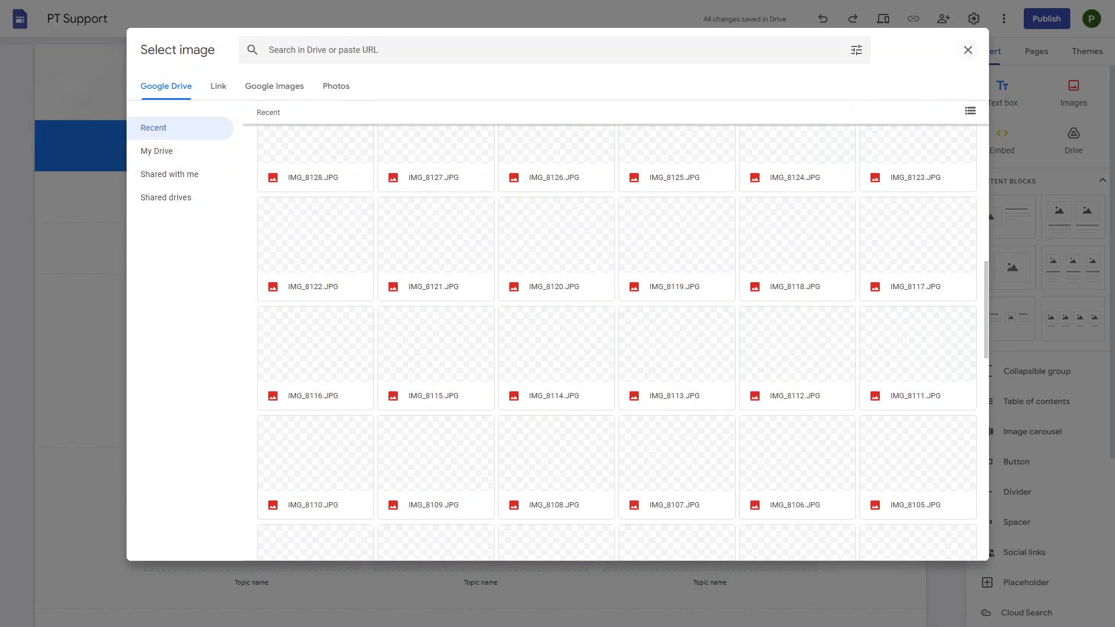
click(968, 50)
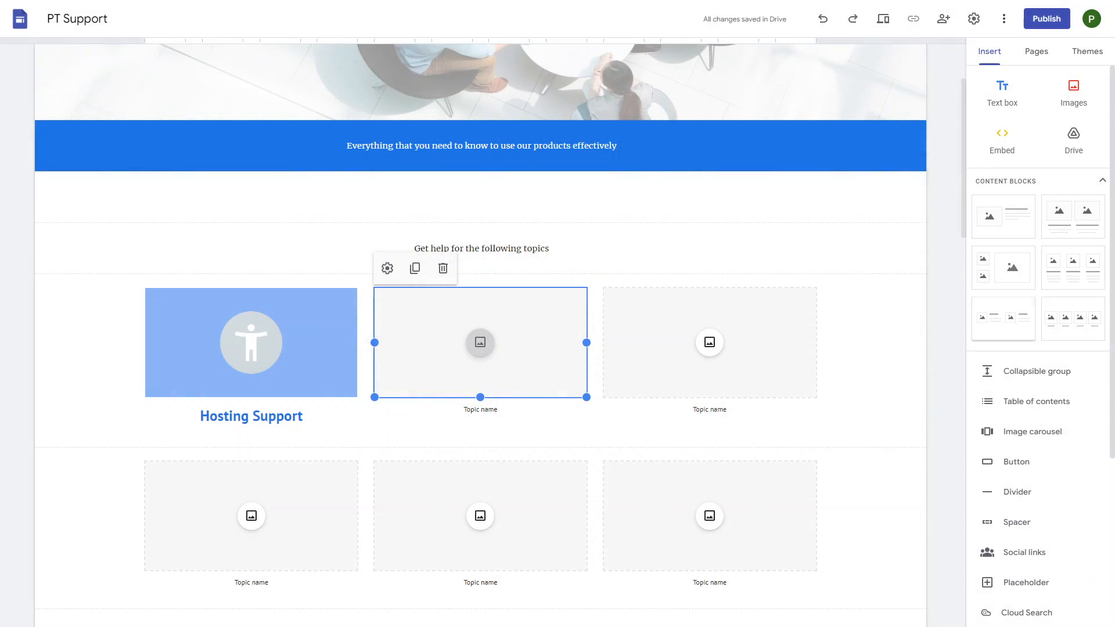
scroll(481, 329, down, 8)
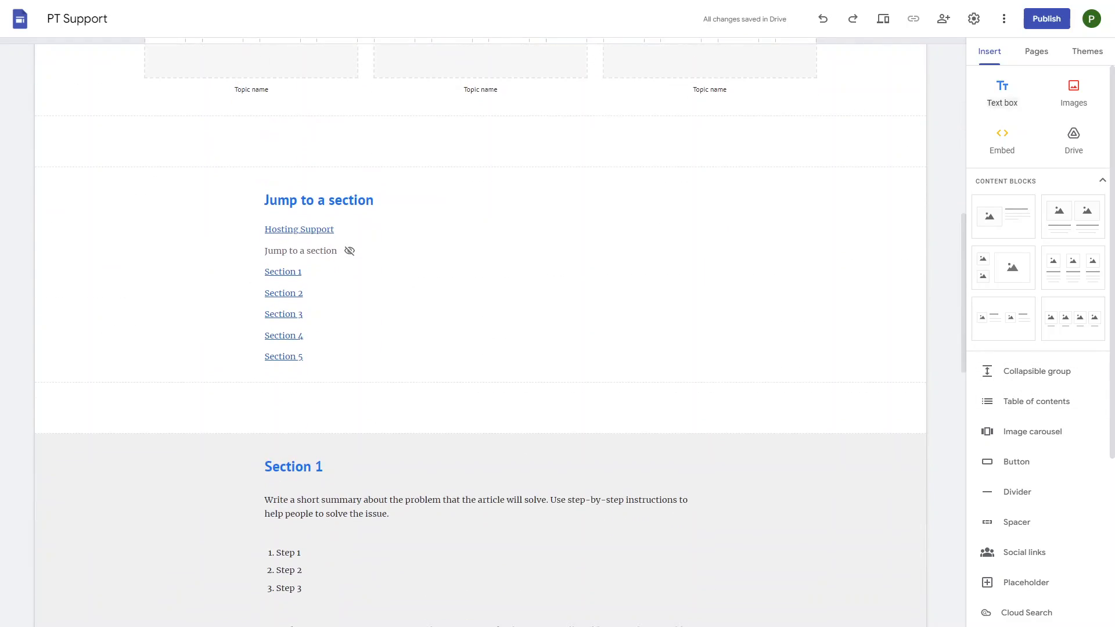
scroll(1018, 492, down, 1)
scroll(1018, 492, up, 1)
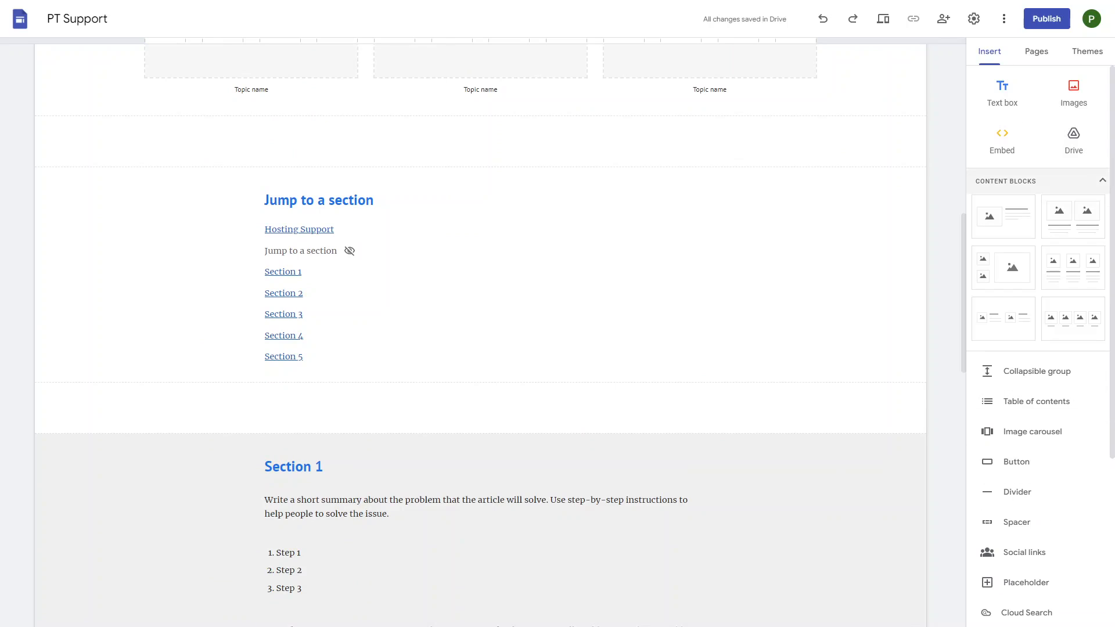
- Drop a three-image content block below the Jump to a section list and select its third caption
click(1038, 181)
click(1039, 182)
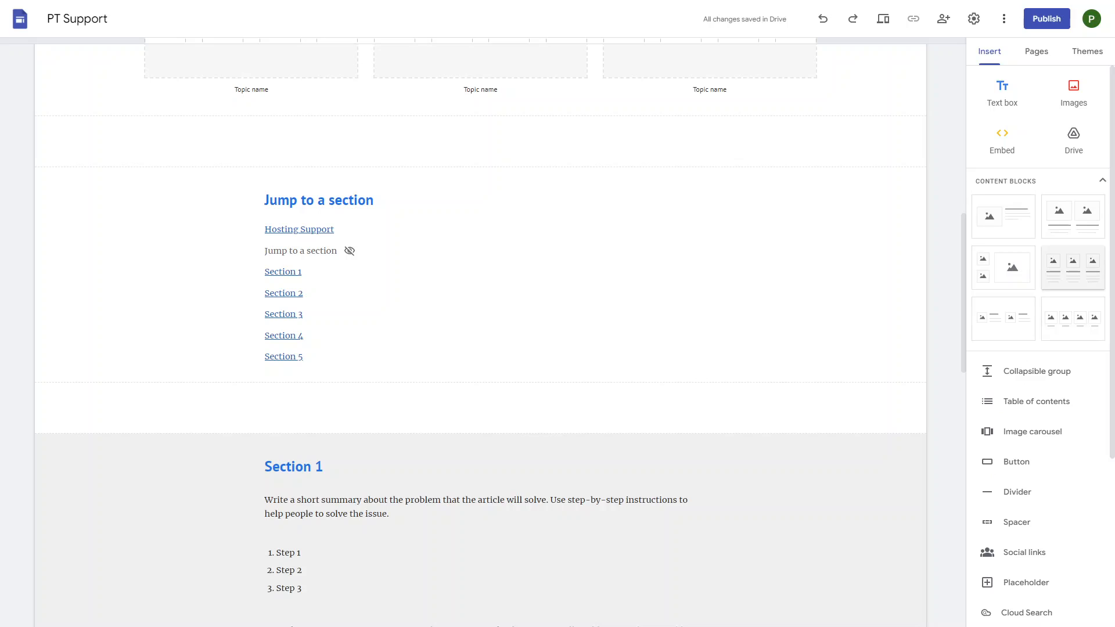
drag(1073, 267, 706, 371)
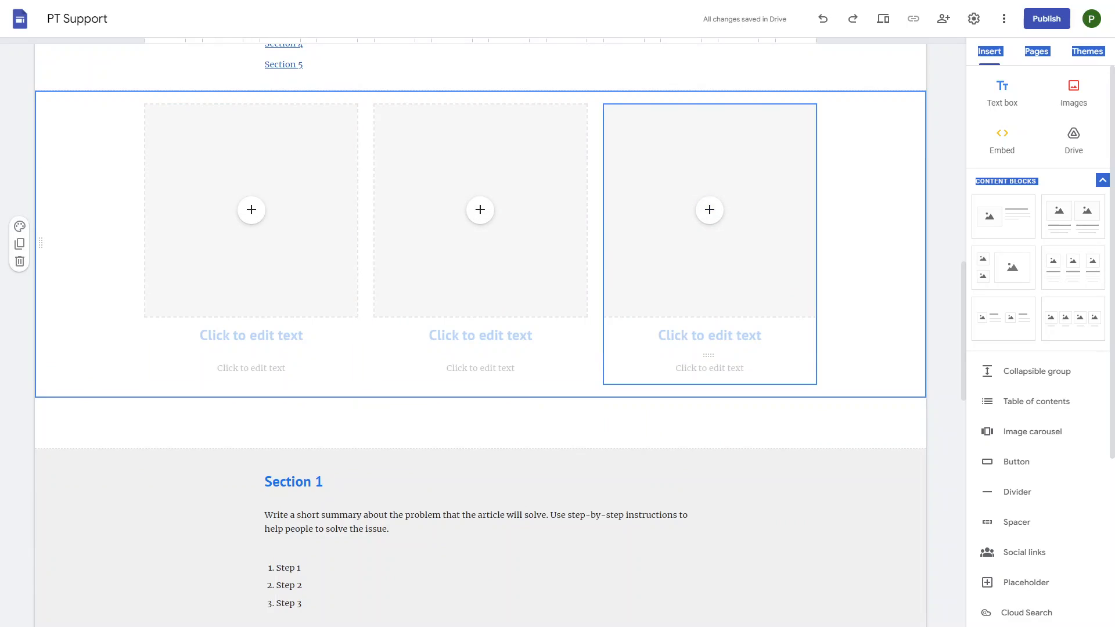
click(710, 368)
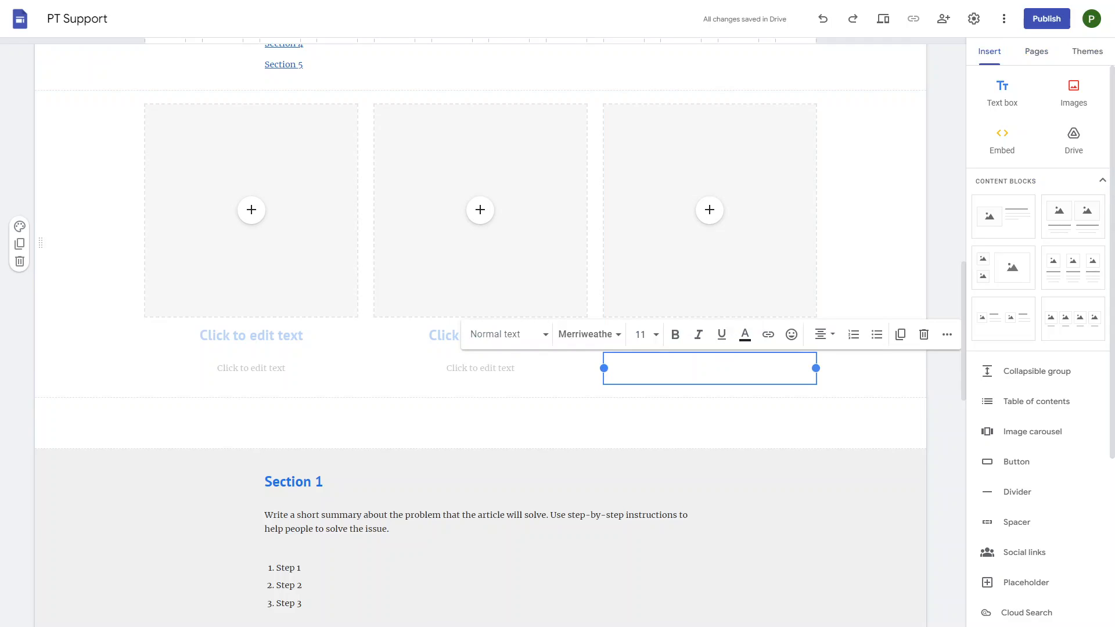
scroll(1034, 406, down, 3)
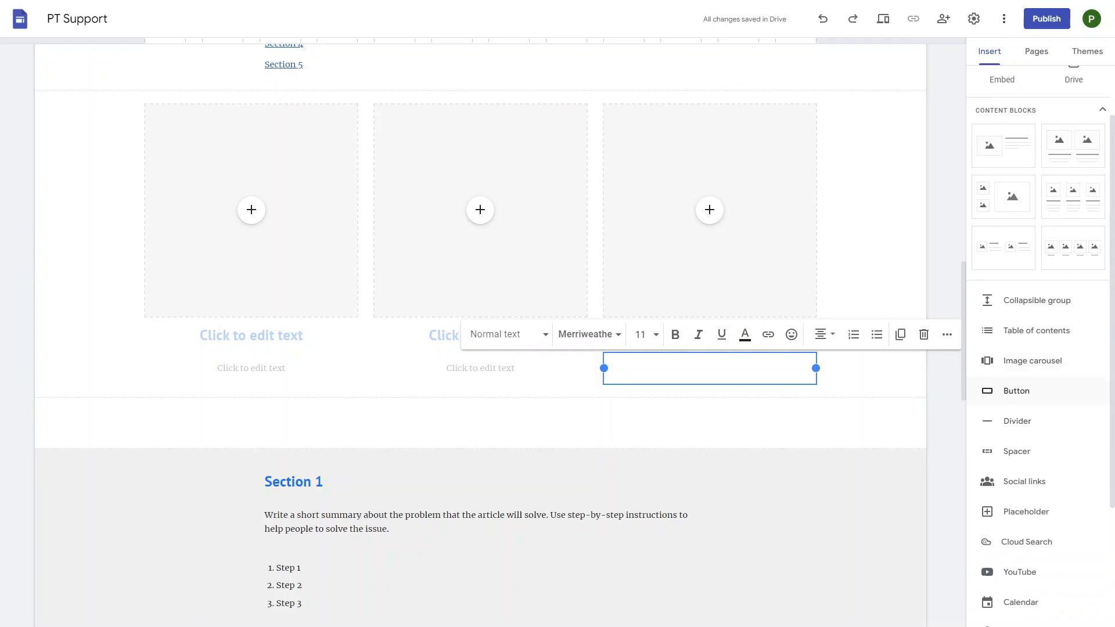
- Insert a 'Contact Us' button linking to Profiletree.com
click(1016, 391)
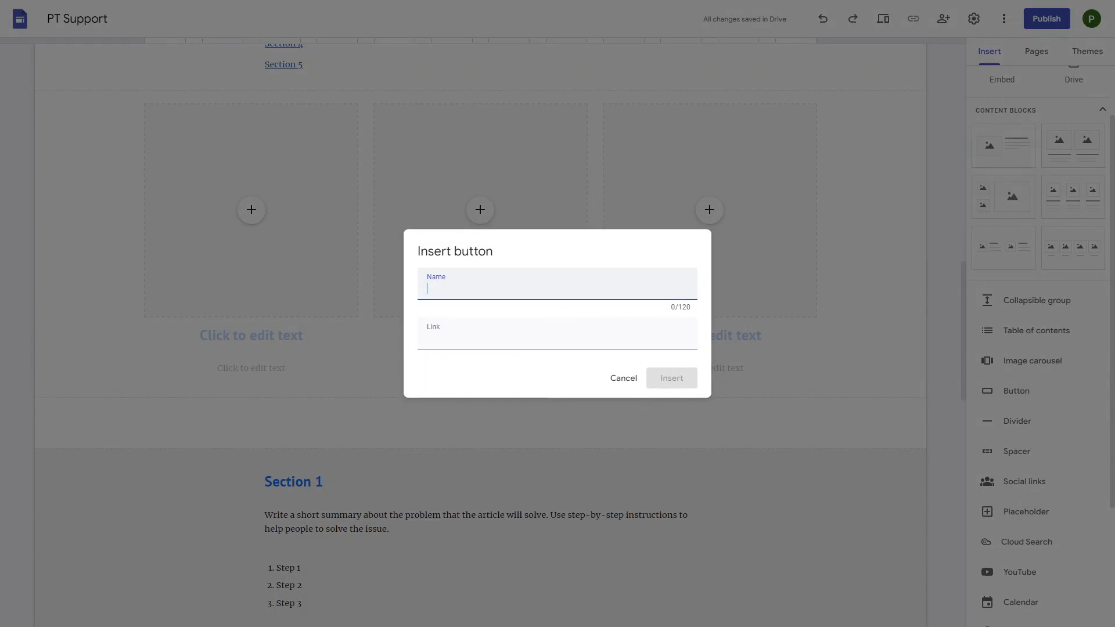
text(Contact Us)
click(488, 335)
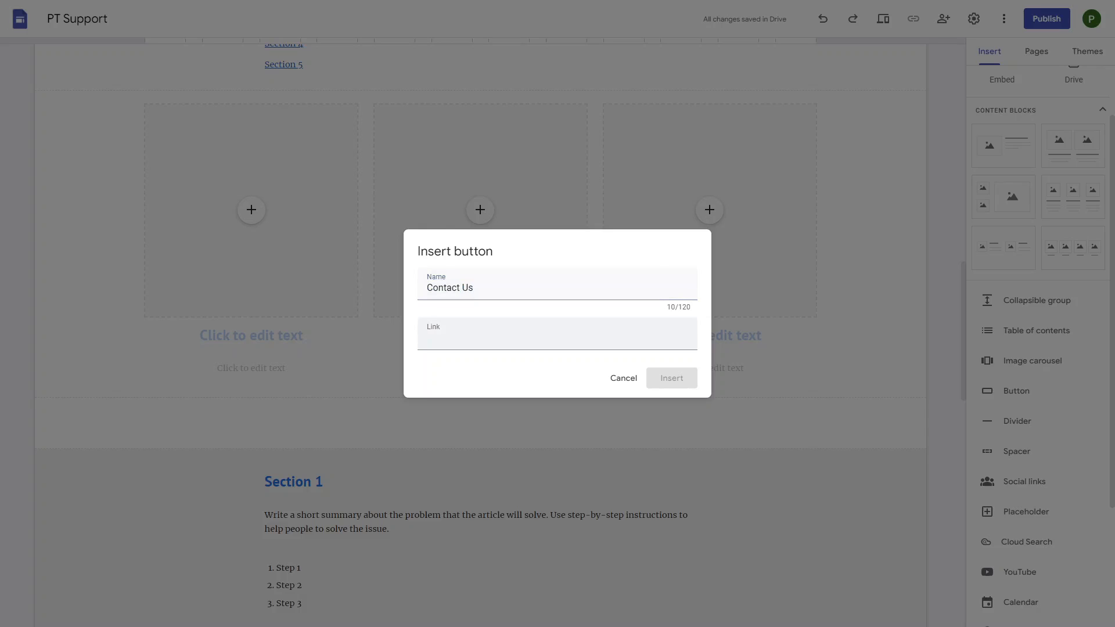
text(Profiletree.com)
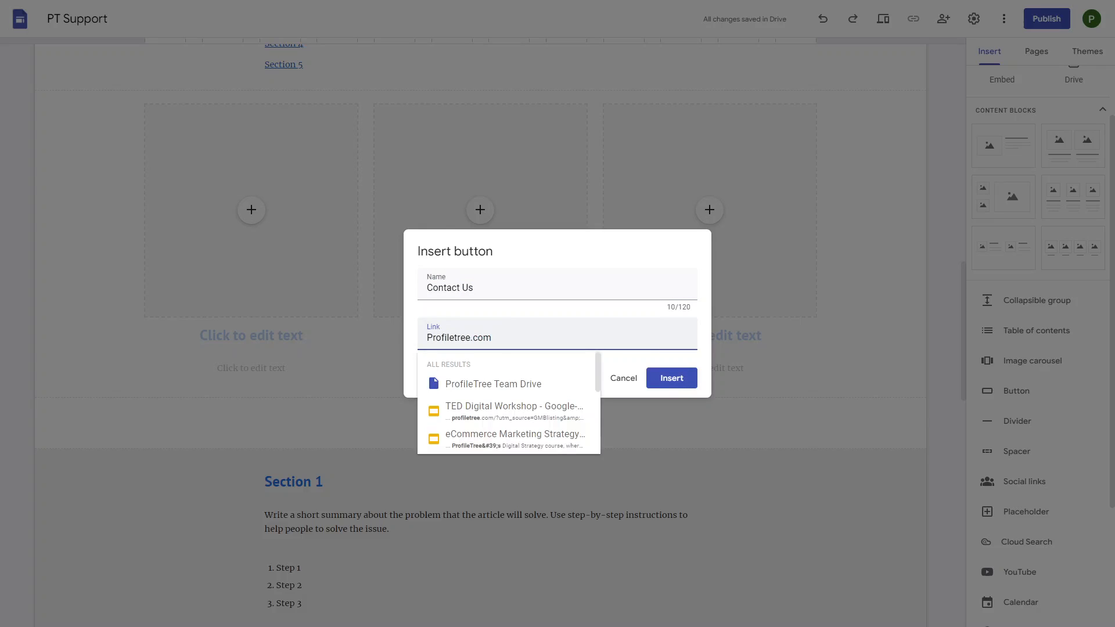
key(Return)
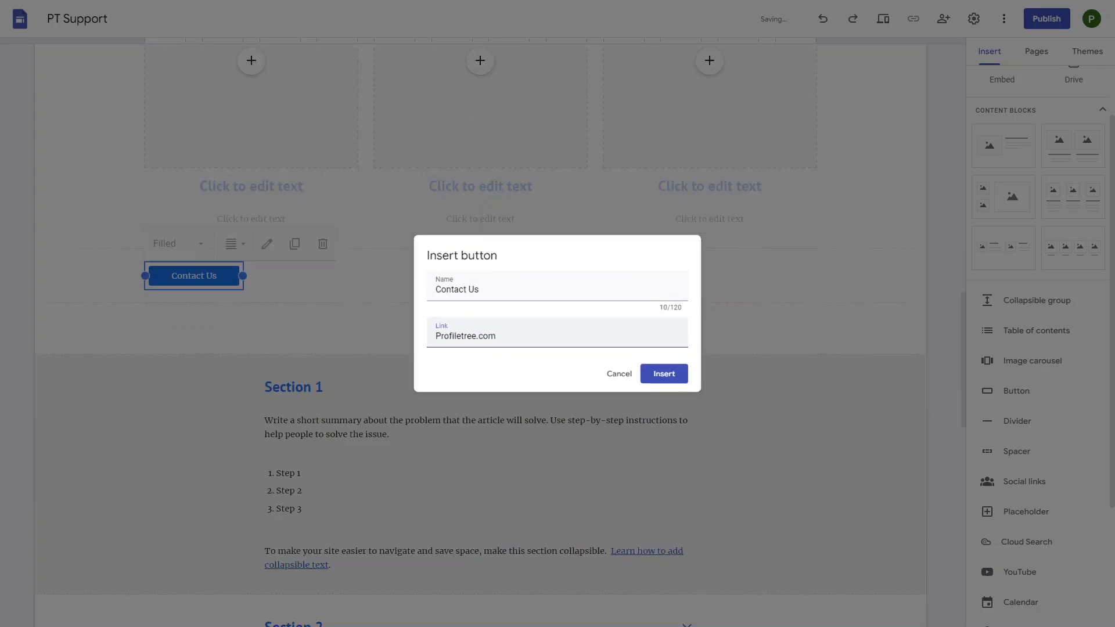
- Move the Contact Us button beneath the Jump to a section links and show Themes
scroll(233, 407, up, 5)
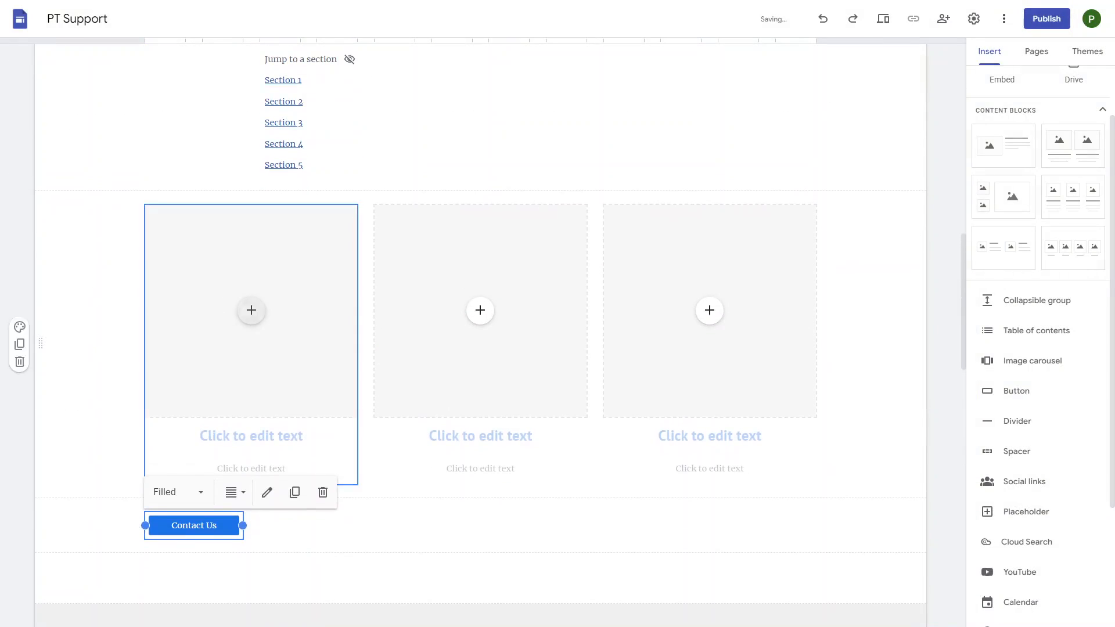
drag(194, 526, 400, 163)
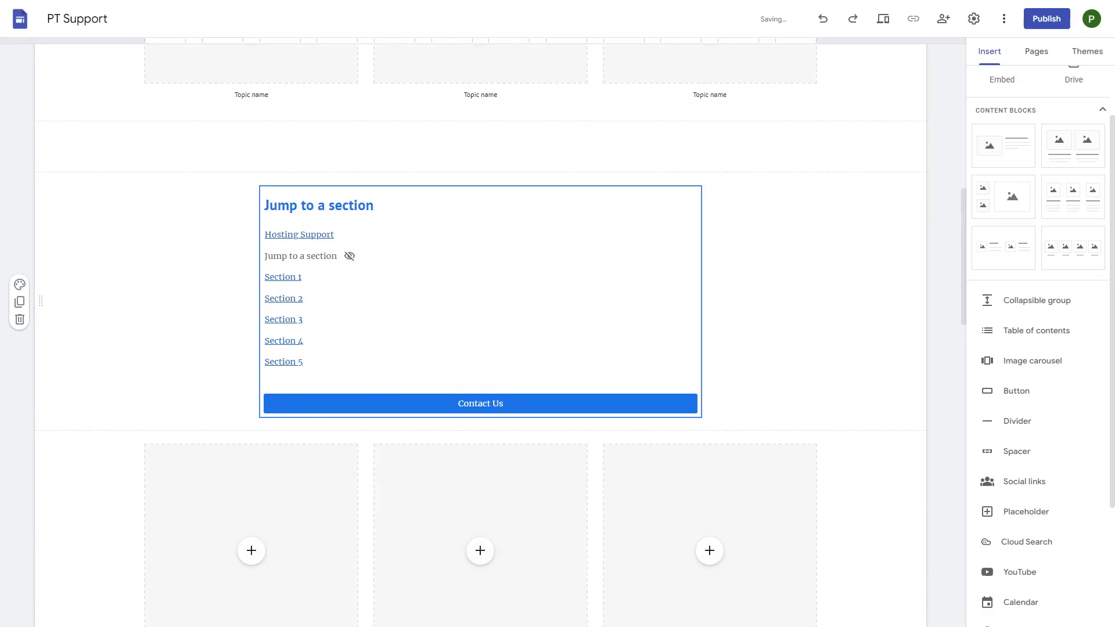
click(360, 340)
click(481, 404)
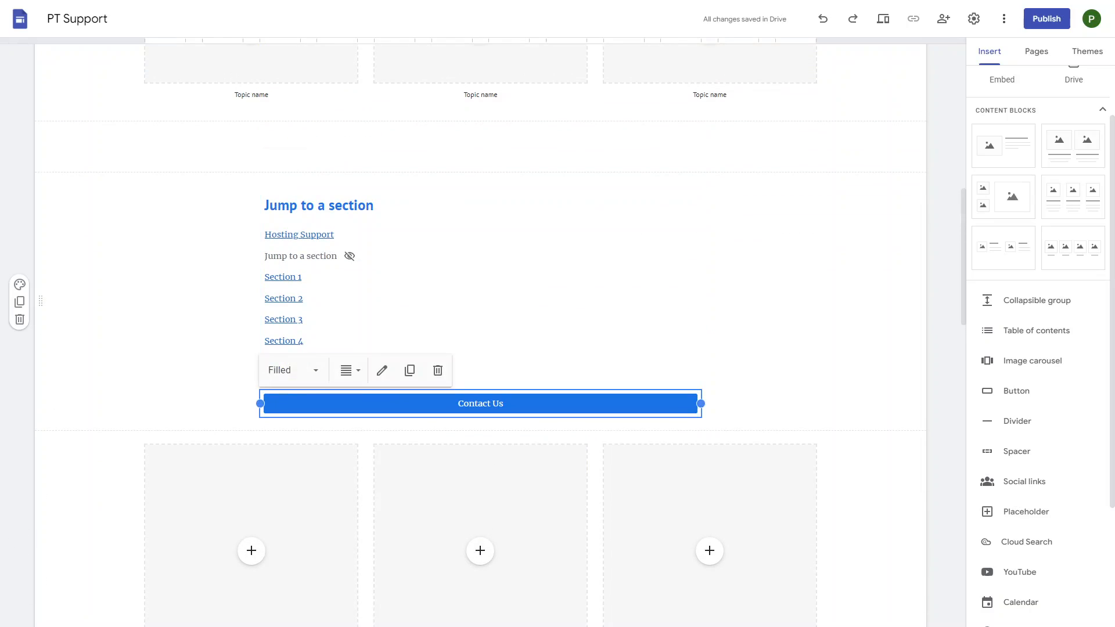
scroll(480, 335, up, 10)
scroll(480, 335, down, 9)
scroll(480, 372, down, 1)
scroll(480, 372, up, 11)
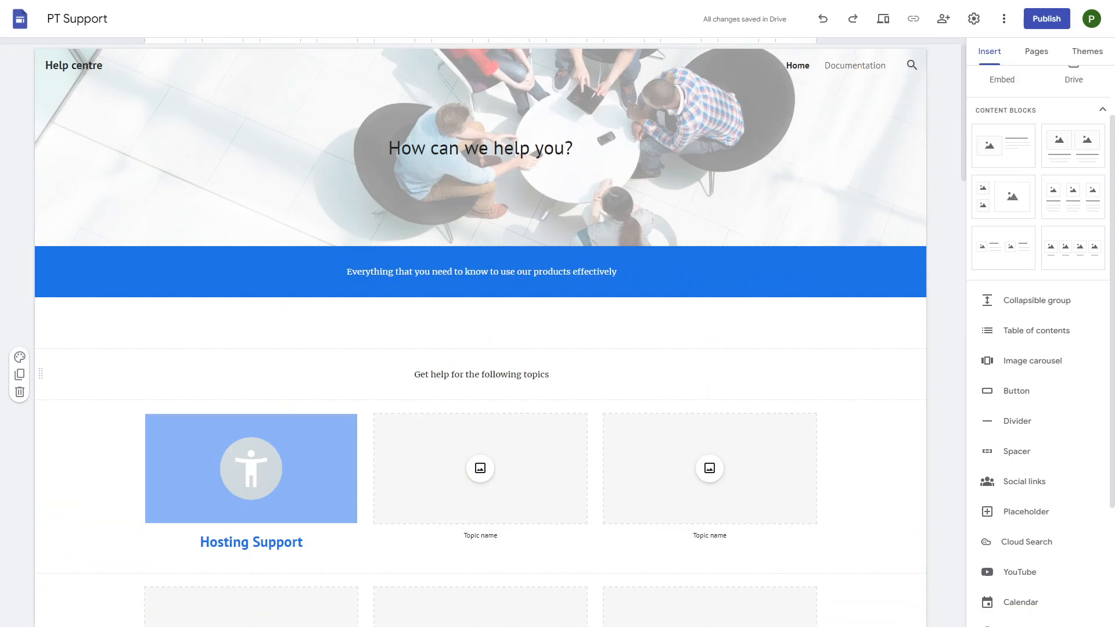
click(1088, 51)
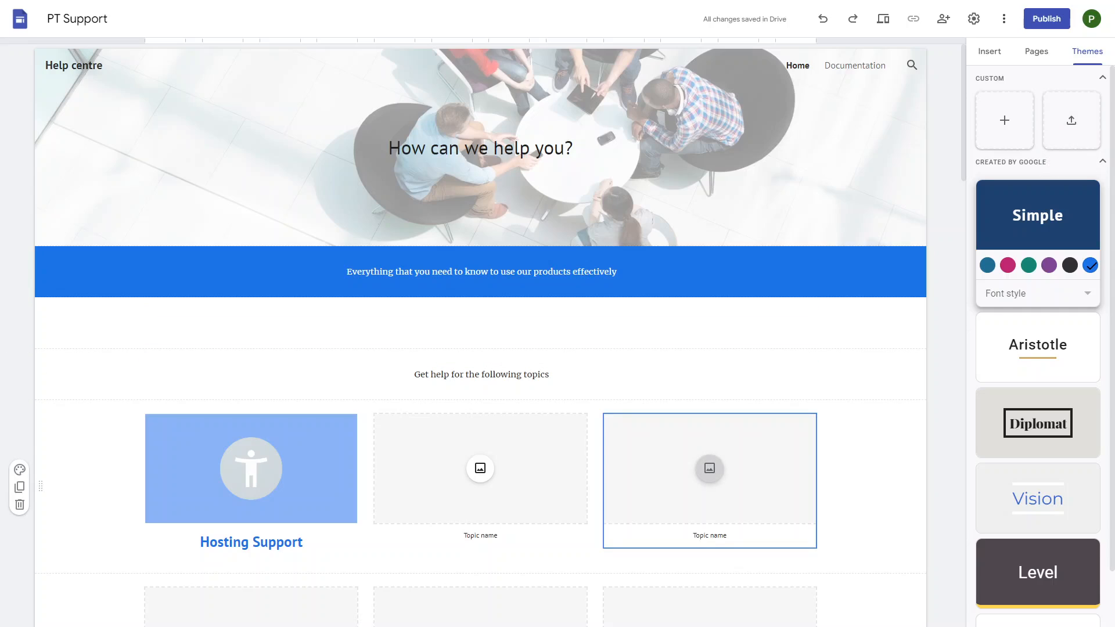
- Cancel creating a custom theme and switch the site to the Aristotle theme
scroll(1039, 407, down, 2)
scroll(1038, 406, up, 2)
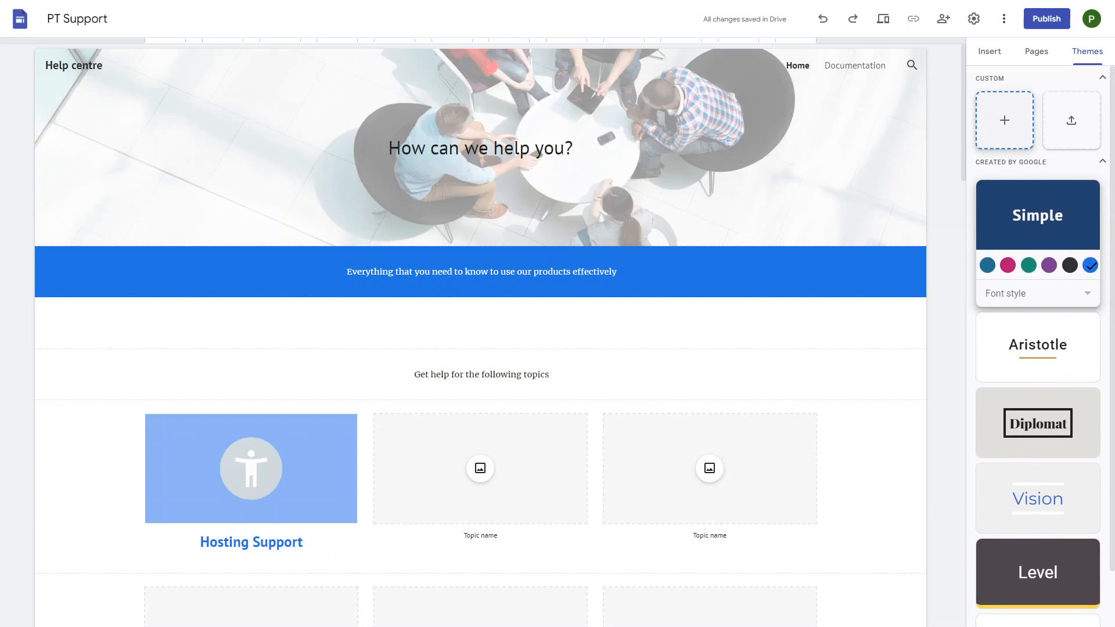
click(1005, 121)
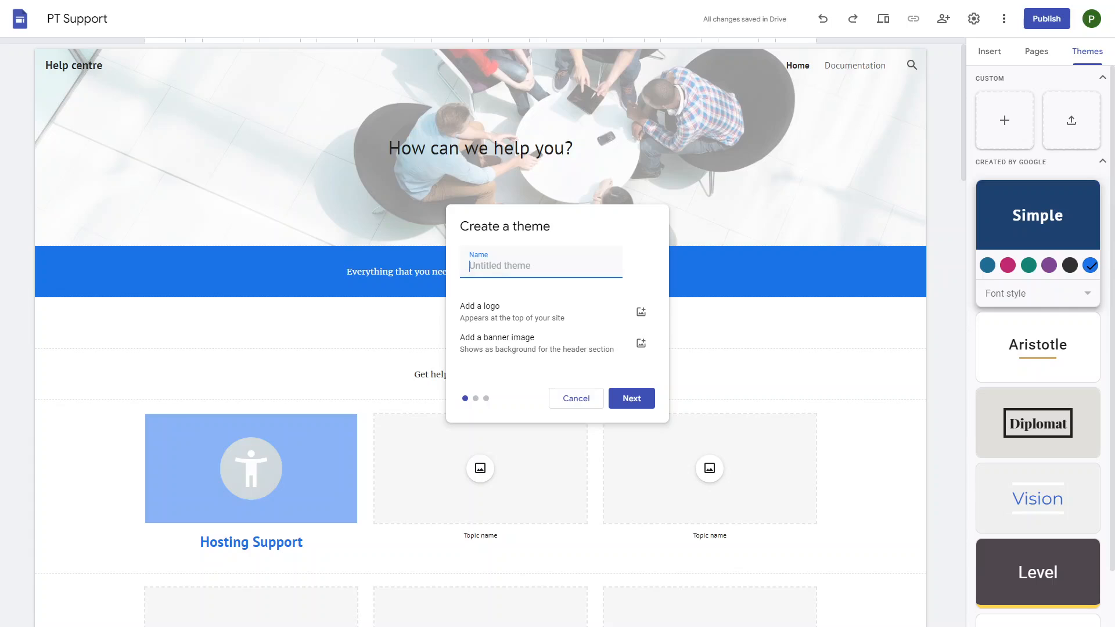
click(577, 398)
right_click(858, 225)
right_click(1039, 220)
click(1039, 220)
click(1038, 423)
- Give the Aristotle theme the Classic font style and green colour
click(1038, 350)
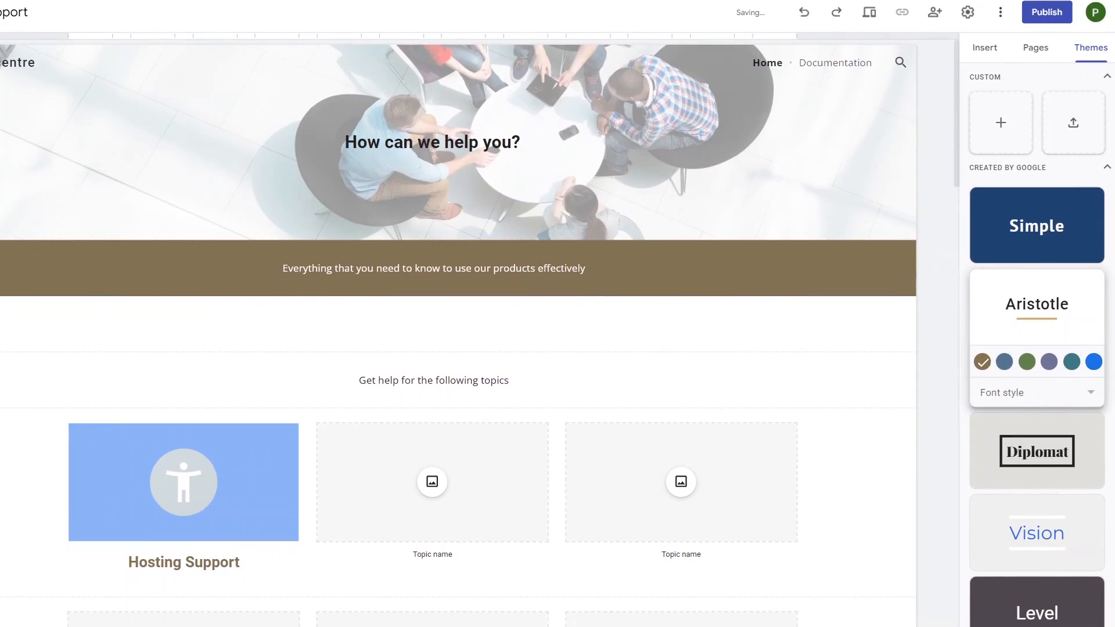
click(1037, 392)
click(1038, 422)
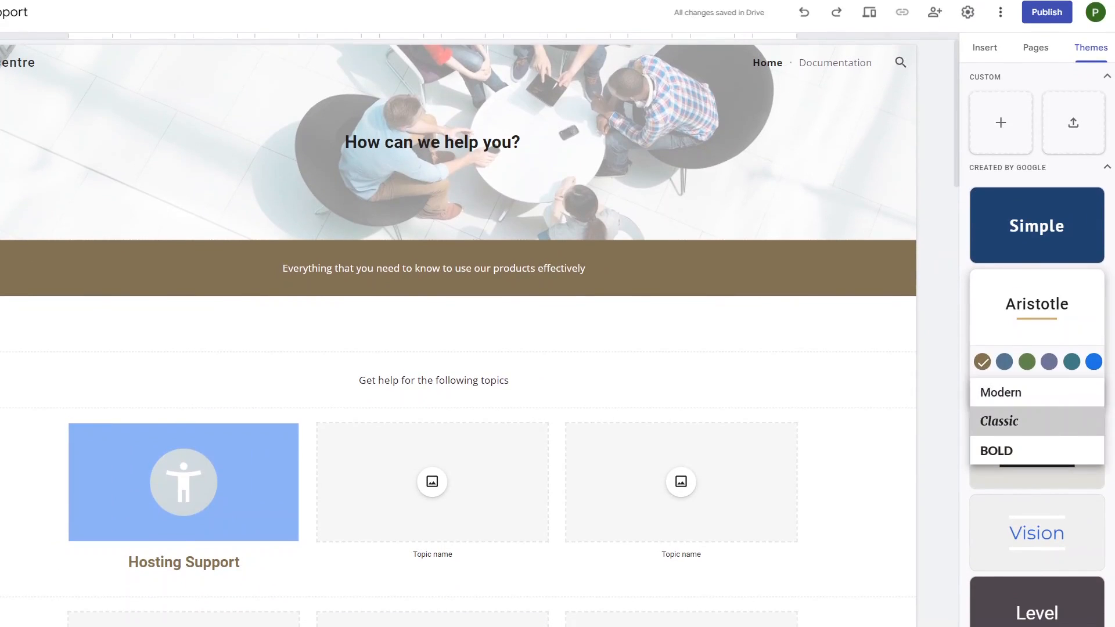
click(1027, 362)
scroll(458, 331, down, 15)
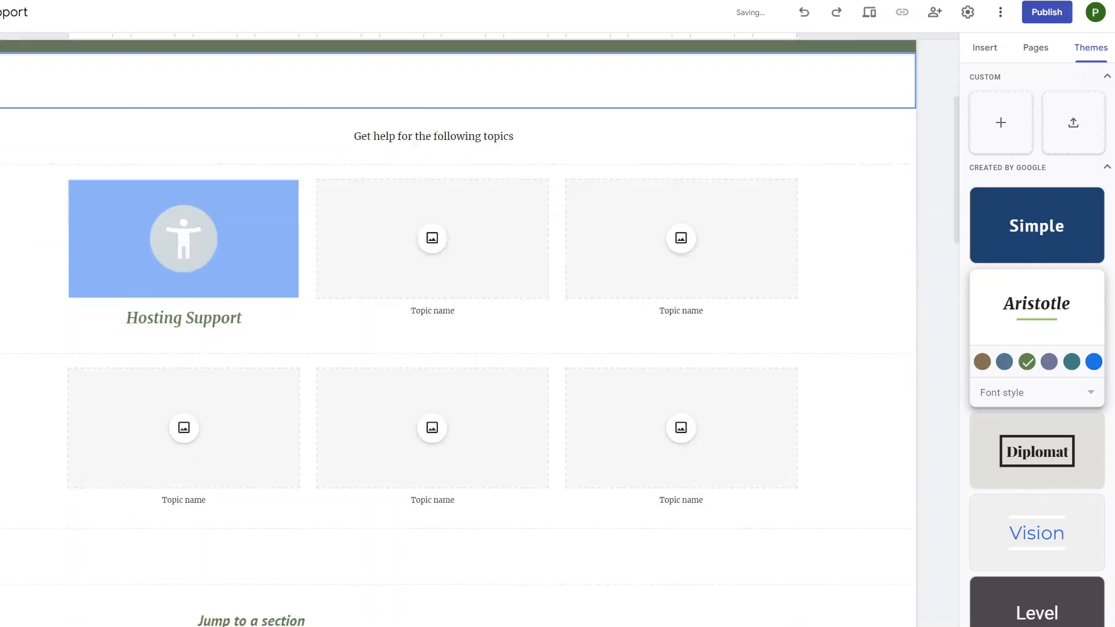
scroll(458, 331, down, 7)
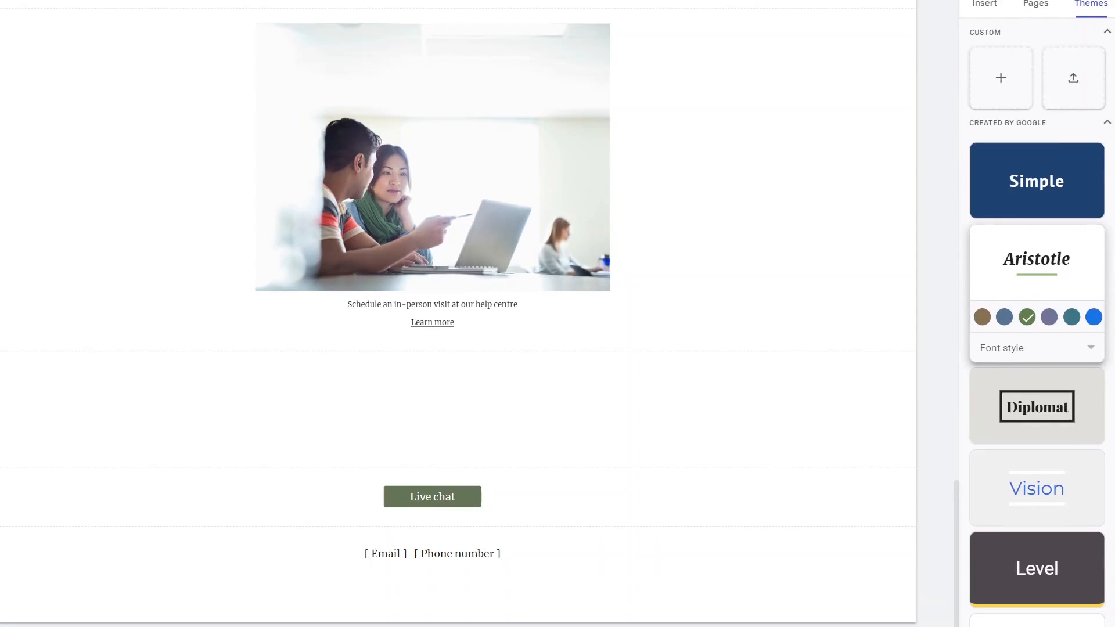
- Show the Pages panel listing the Home and Documentation pages, ready to add a new entry
click(985, 56)
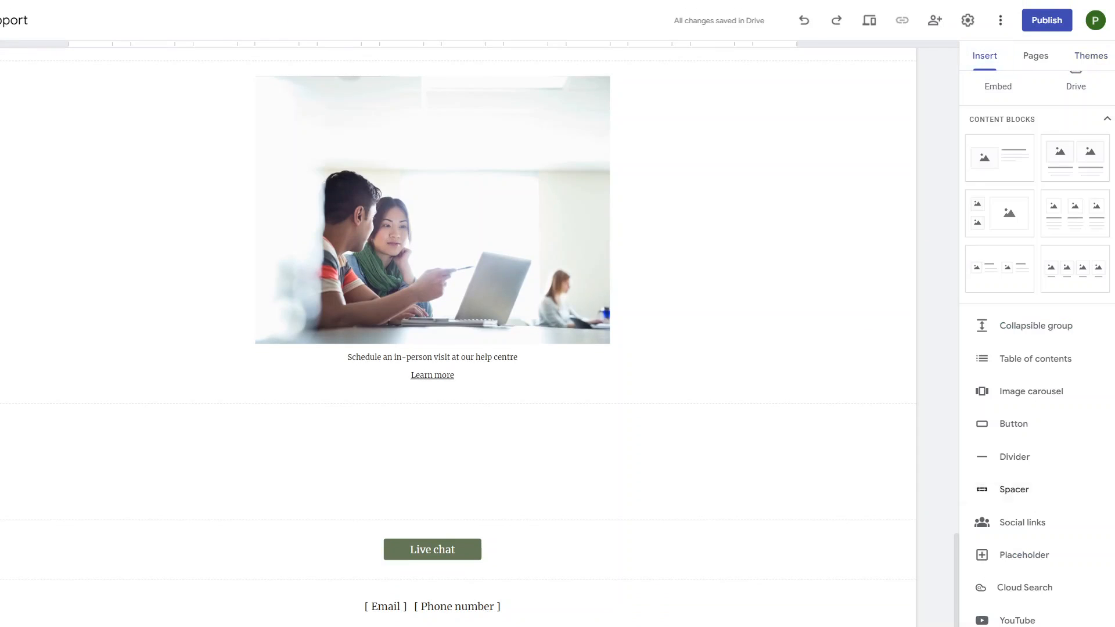
scroll(1014, 485, down, 3)
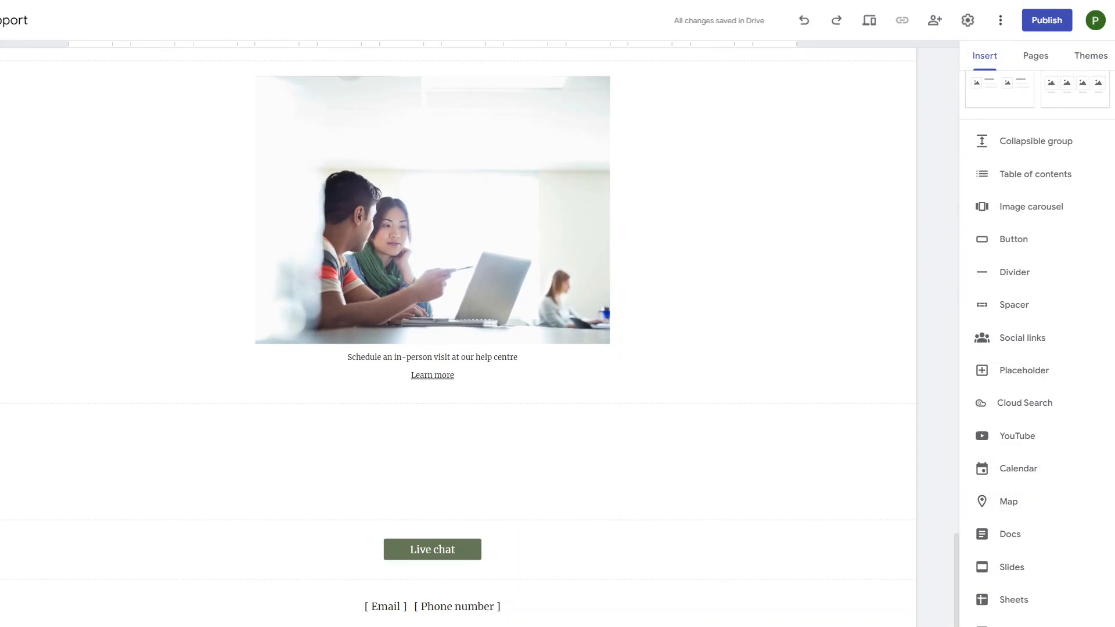
scroll(639, 511, up, 20)
scroll(639, 511, up, 6)
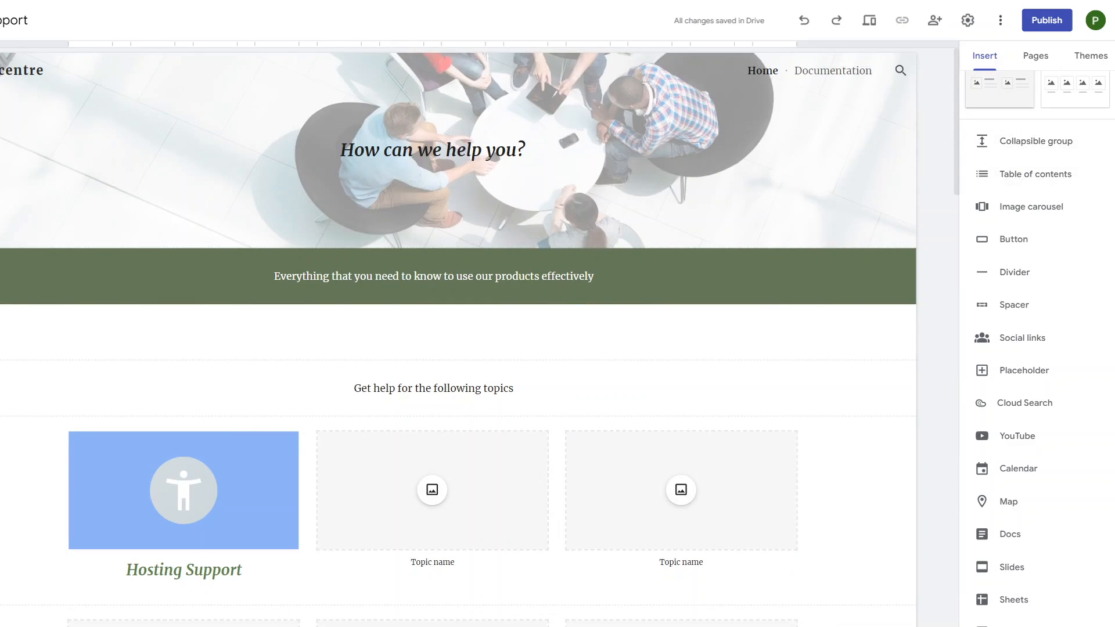
click(1036, 55)
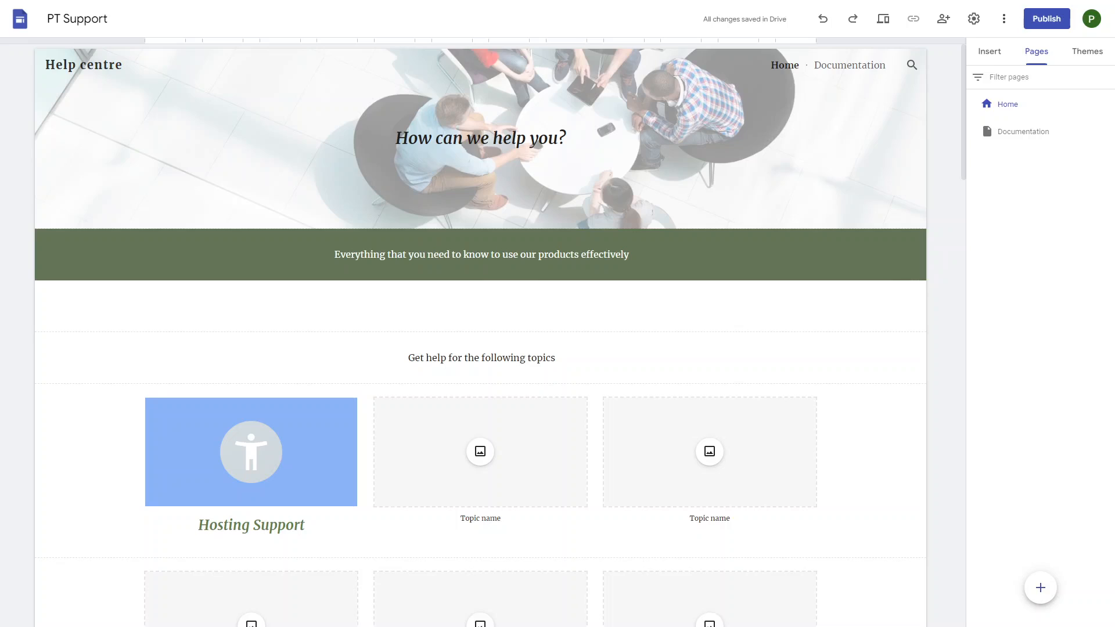
mouse_move(1040, 588)
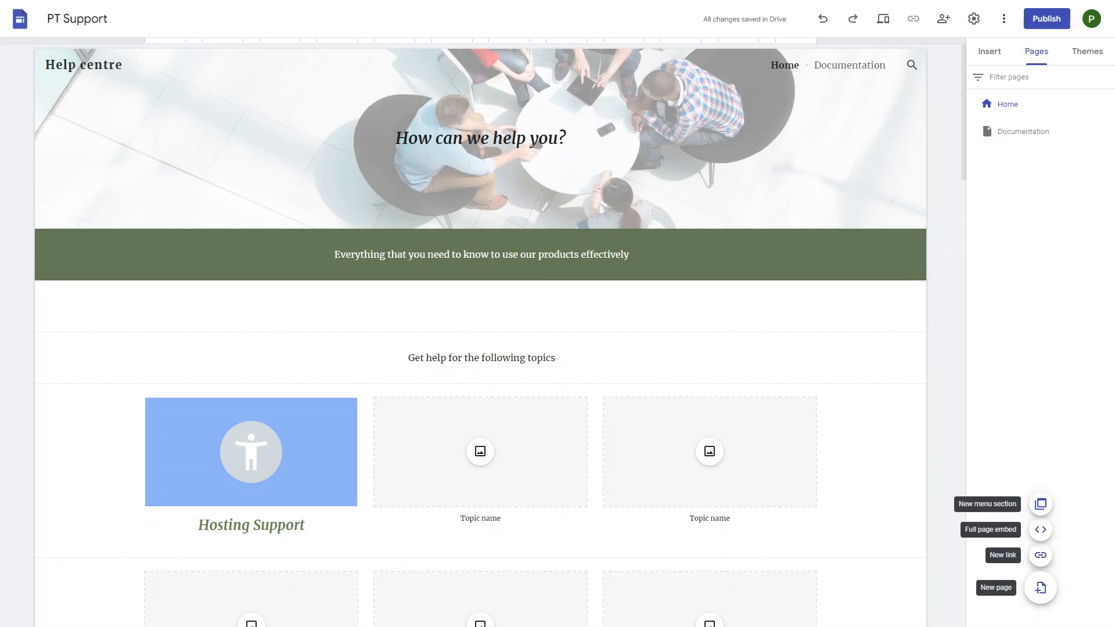
- Add a new menu section named 'About' to the site's pages
click(1040, 558)
click(913, 129)
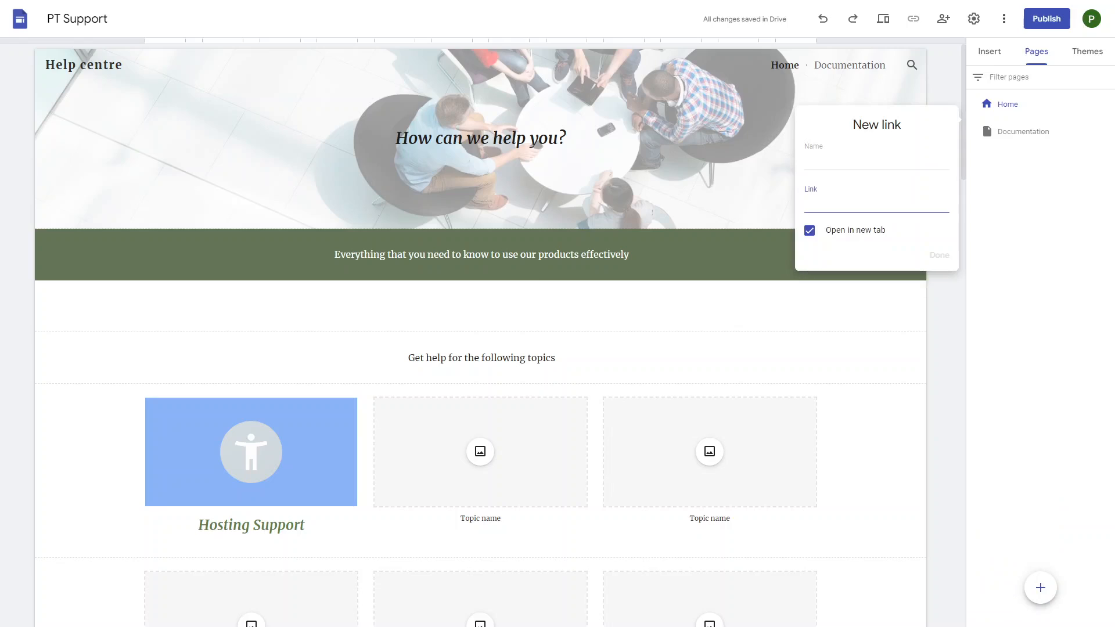
click(843, 163)
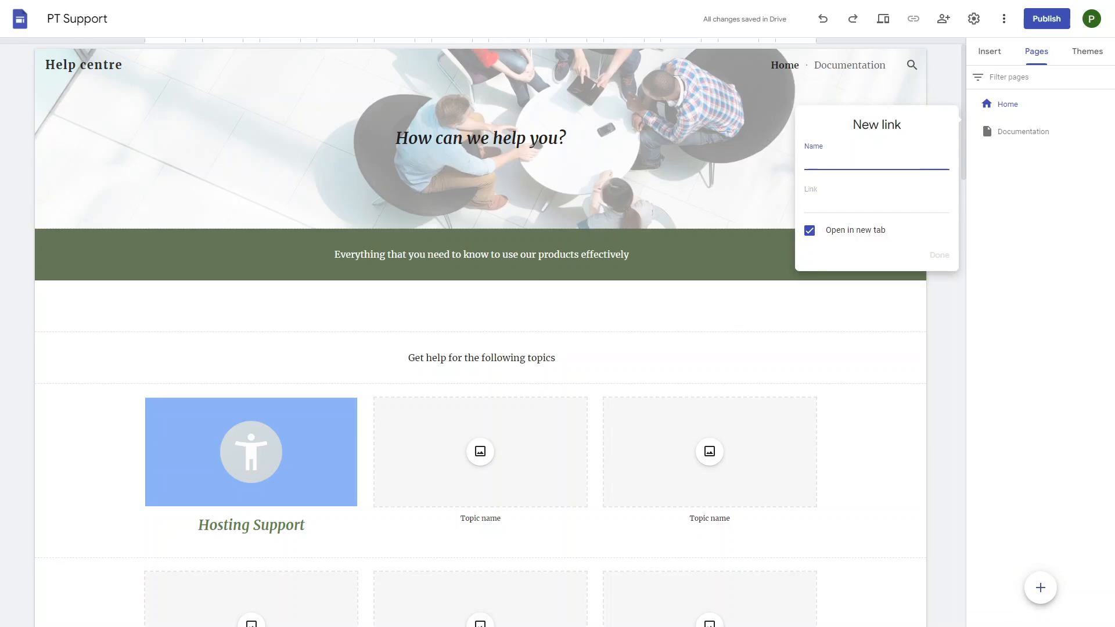
text(Abou)
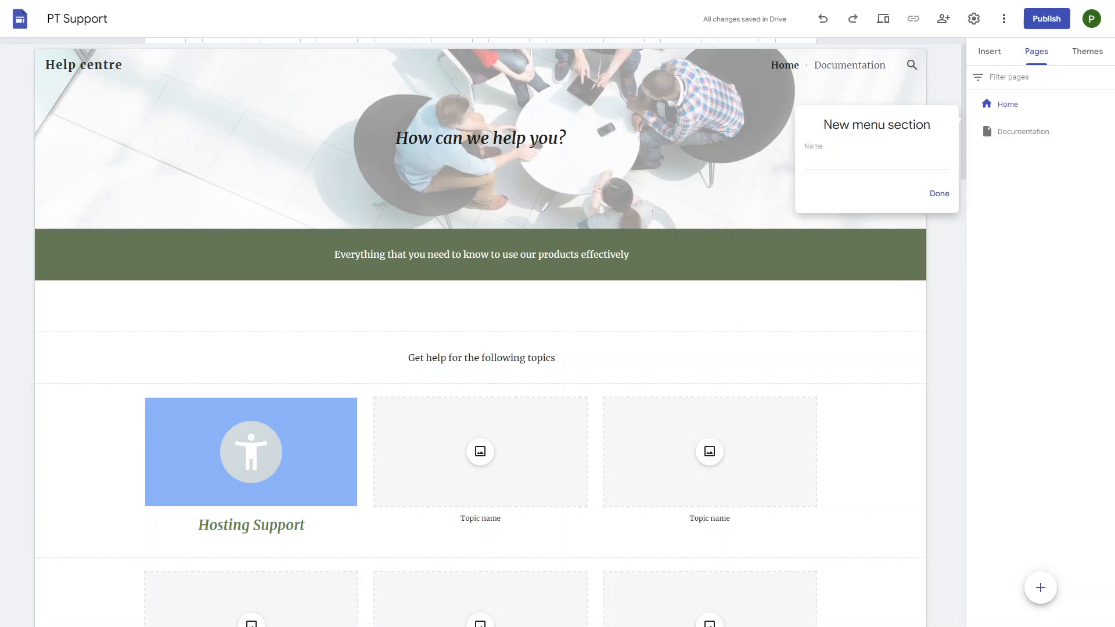
click(876, 162)
text(About)
click(940, 193)
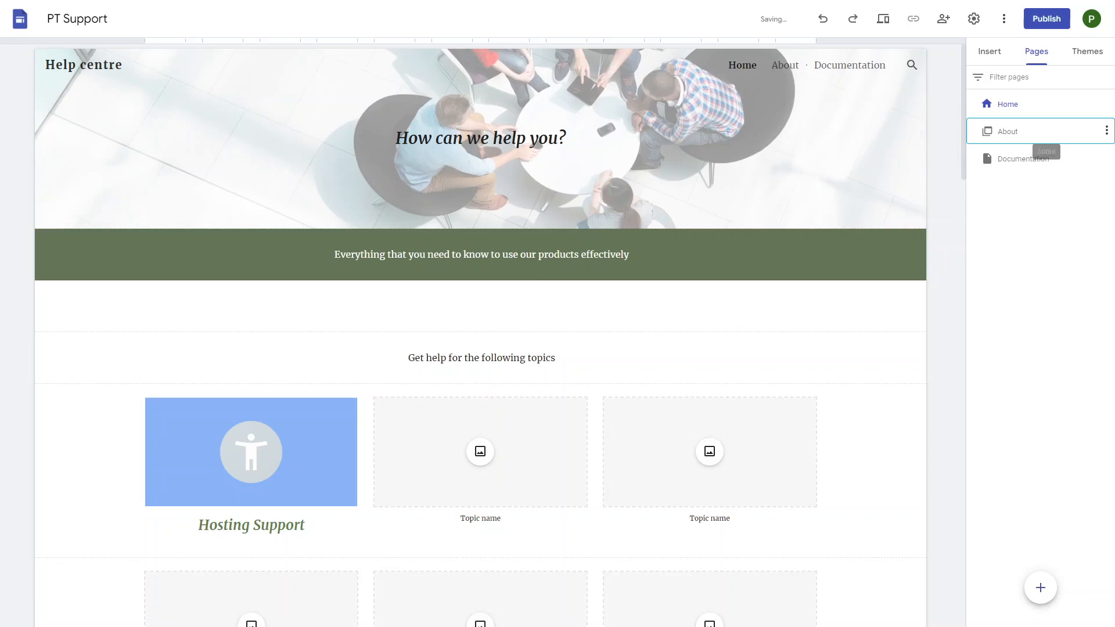
- Check the About entry's options without changes, then open the Documentation page for editing
double_click(1008, 131)
click(1037, 218)
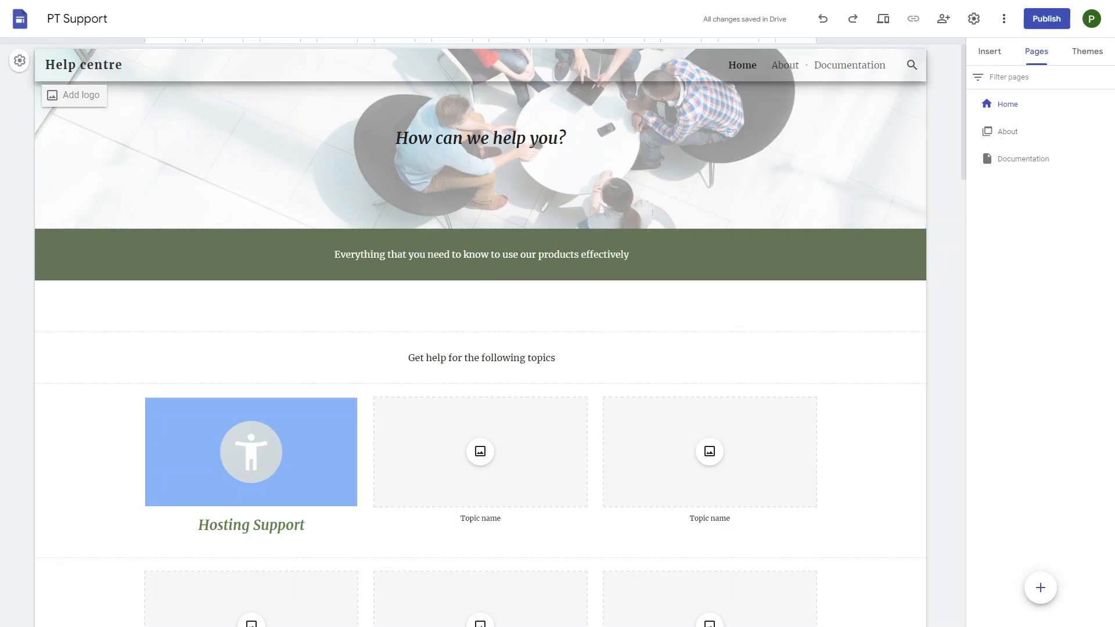
click(1107, 130)
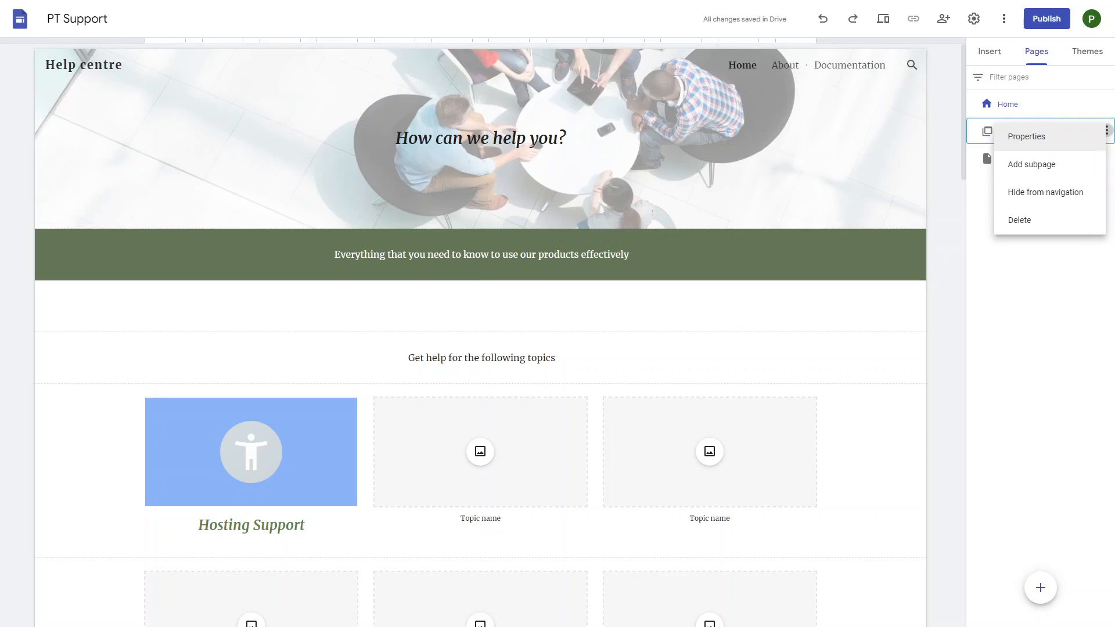
click(1036, 290)
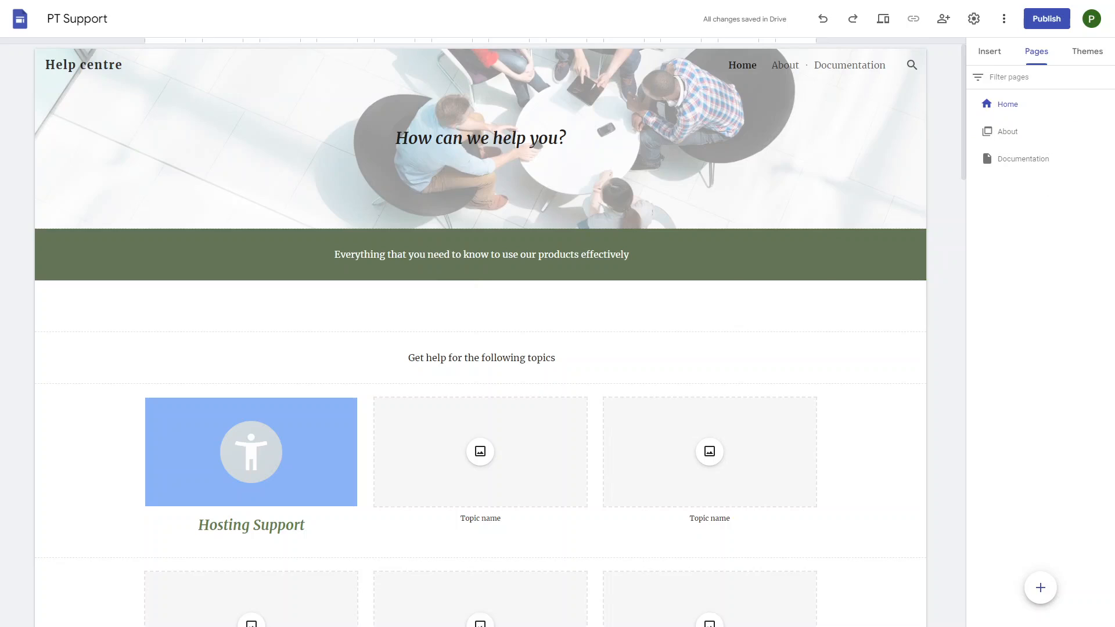
click(1024, 158)
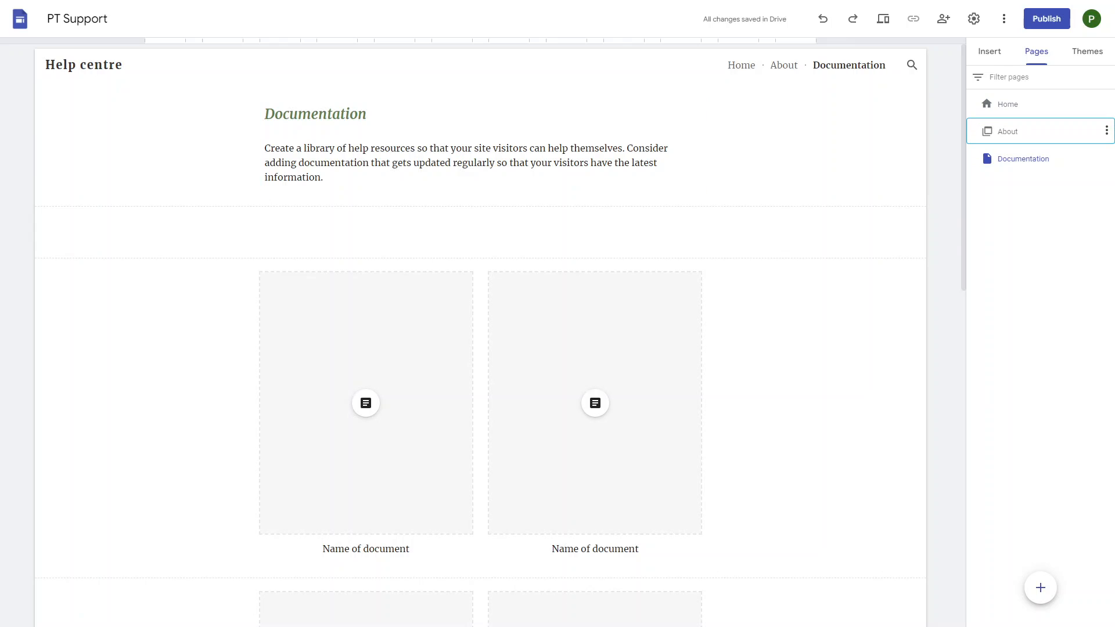
- Review the Documentation page, then return to Home and check its Home, About and Documentation navigation
scroll(481, 318, down, 10)
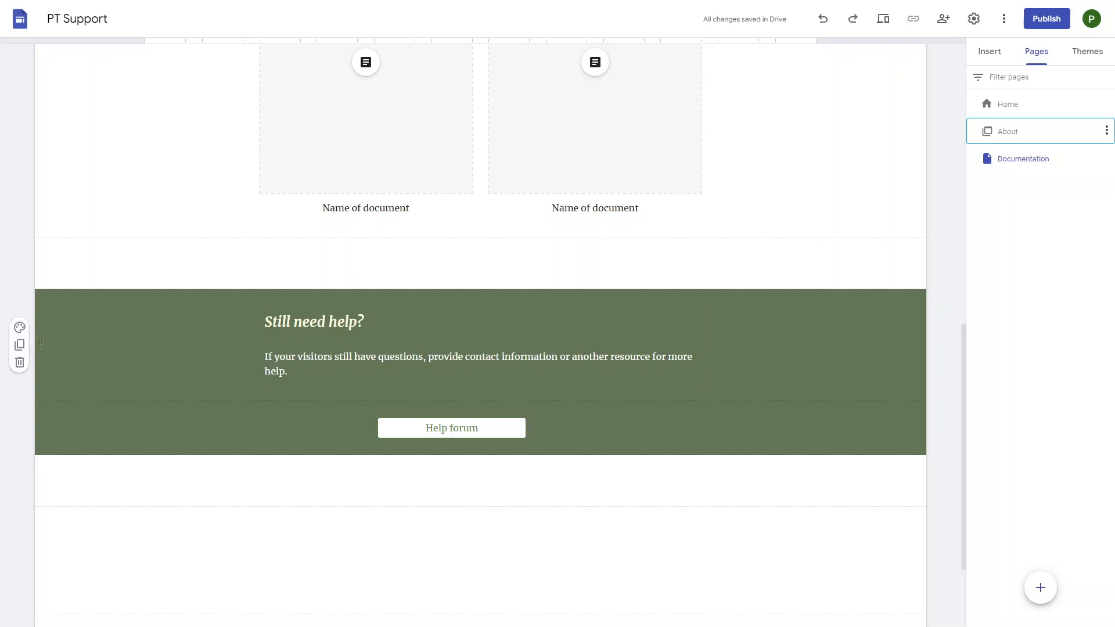
scroll(481, 331, up, 10)
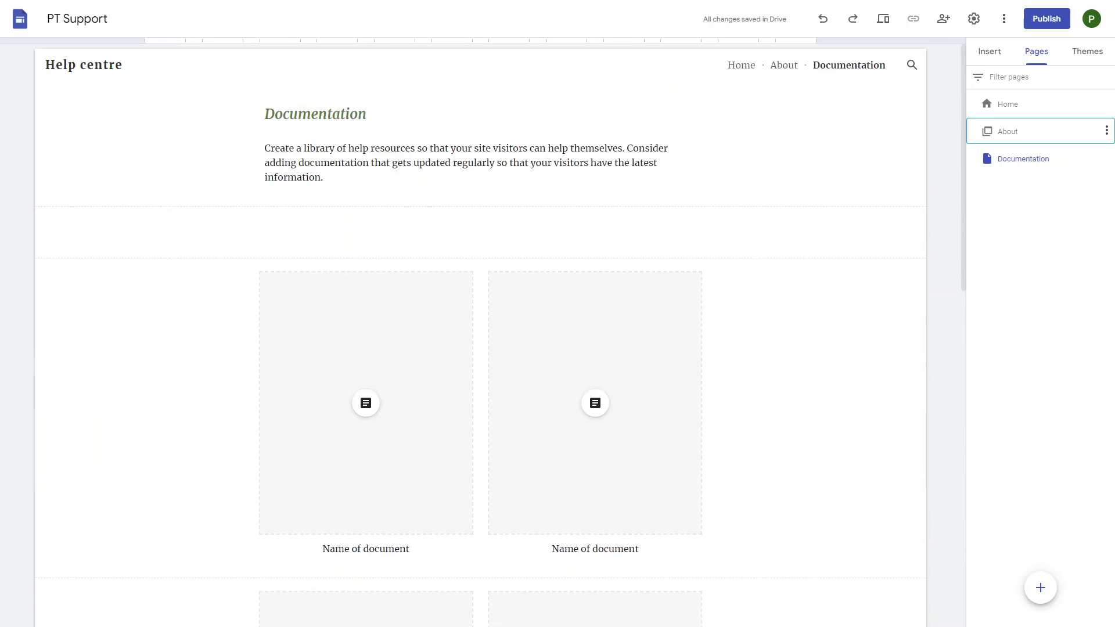
click(742, 65)
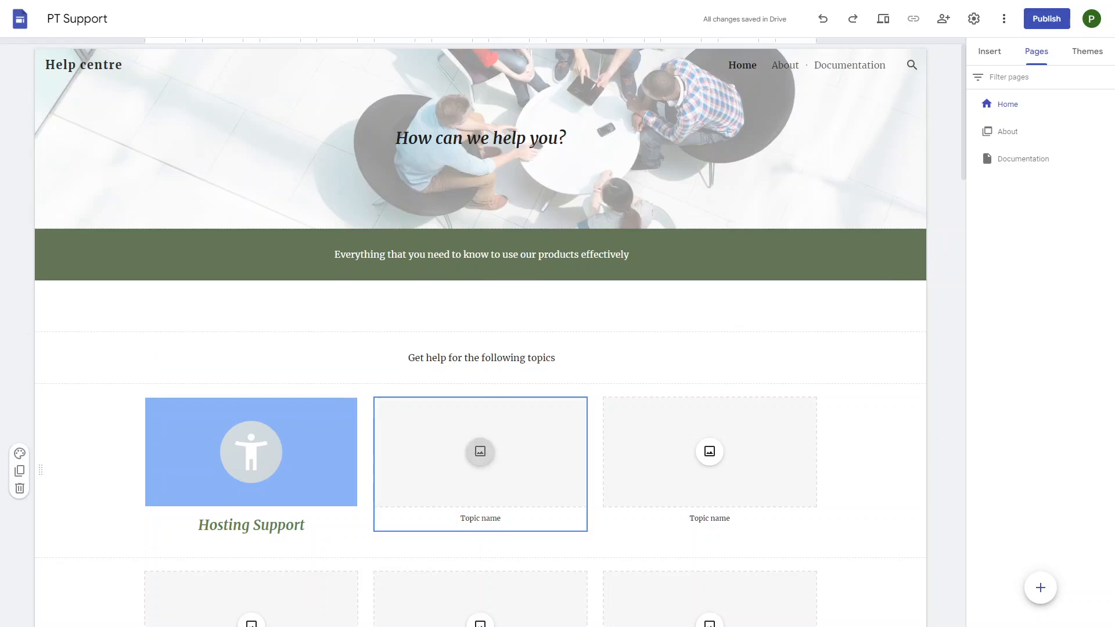
scroll(480, 407, down, 9)
scroll(480, 348, down, 1)
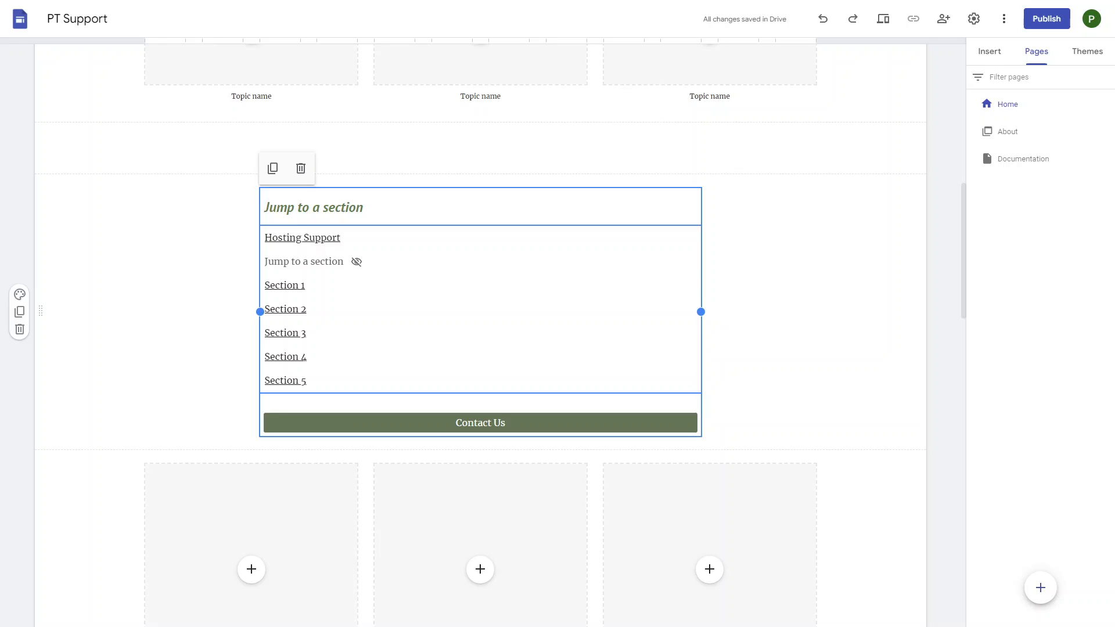
scroll(320, 357, up, 10)
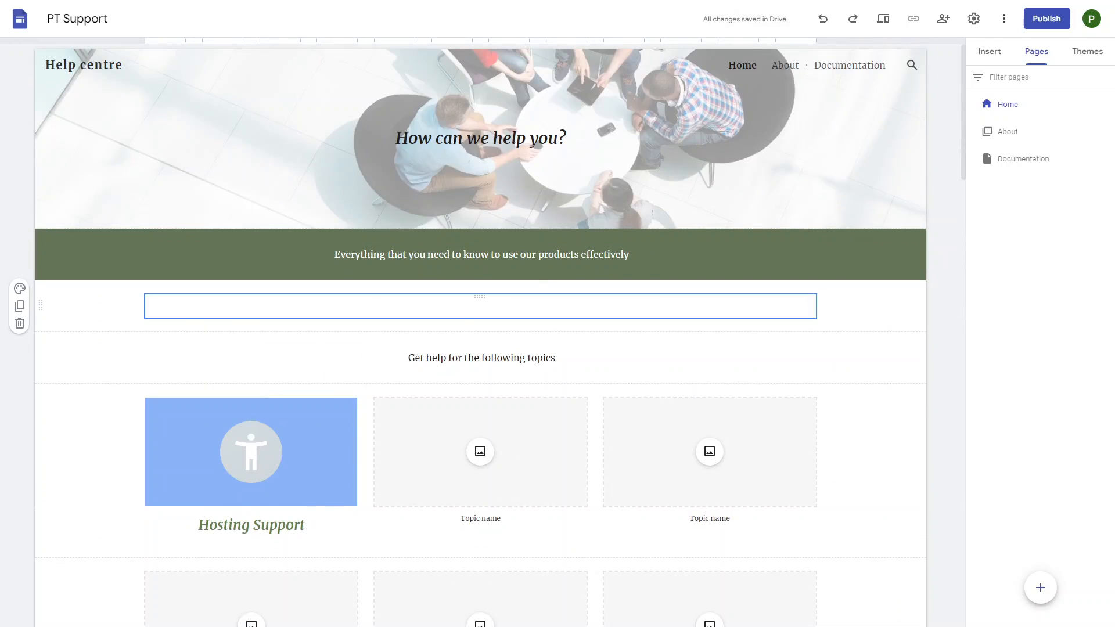
scroll(481, 306, down, 6)
scroll(481, 307, down, 10)
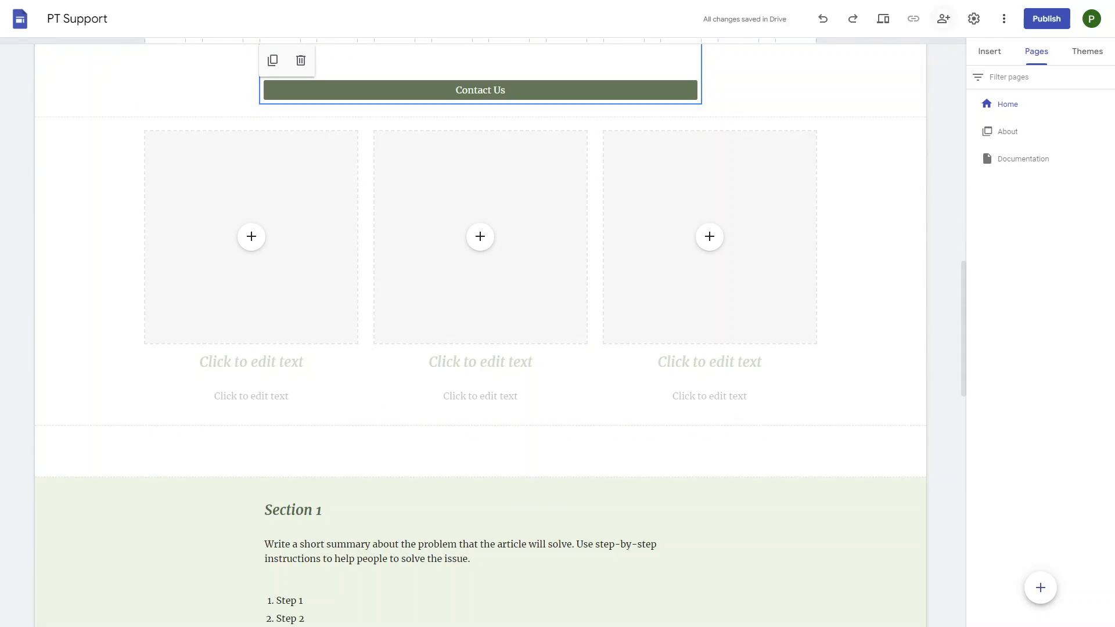
- Add the colleague's e-mail address to the PT Support site's sharing list
click(944, 19)
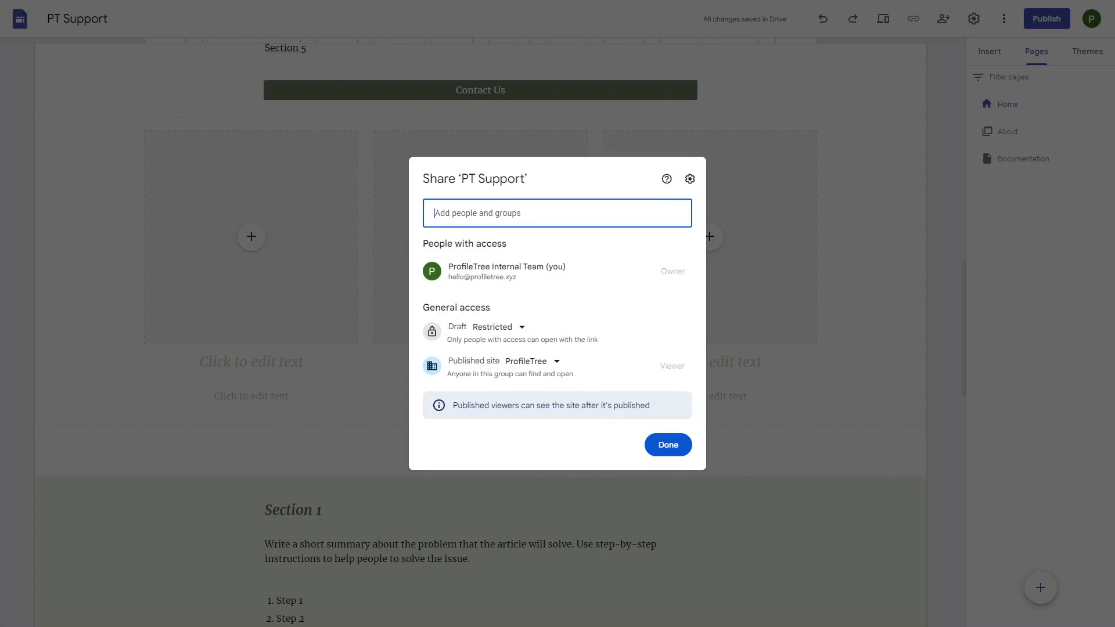
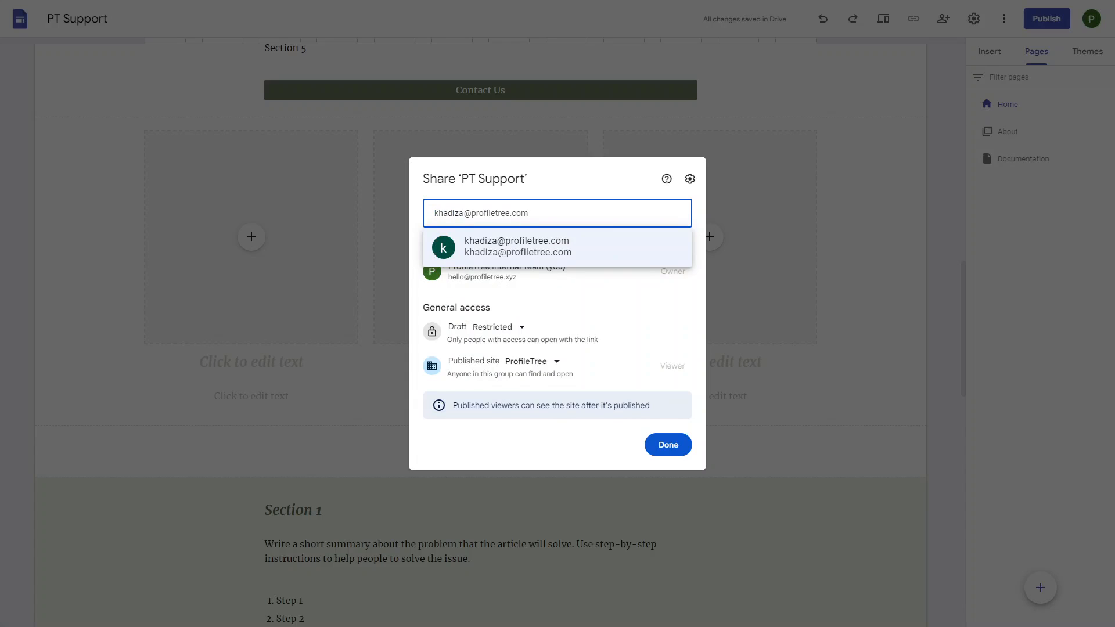
key(Return)
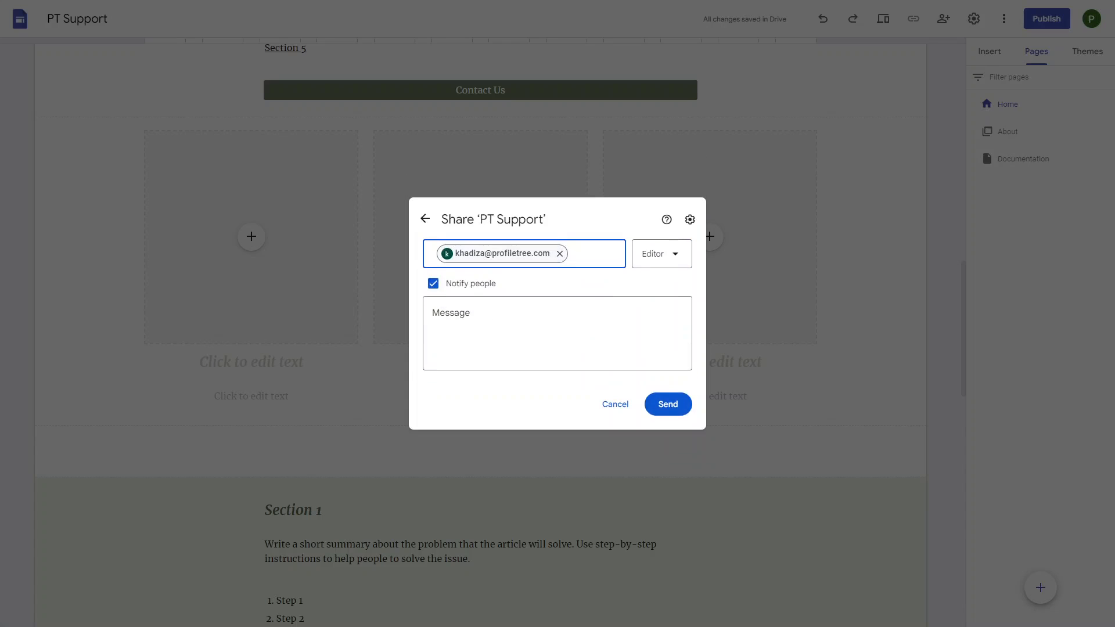
- Grant Editor access expiring 18 Oct at 23:59 and send the invitation outside the organisation
click(663, 254)
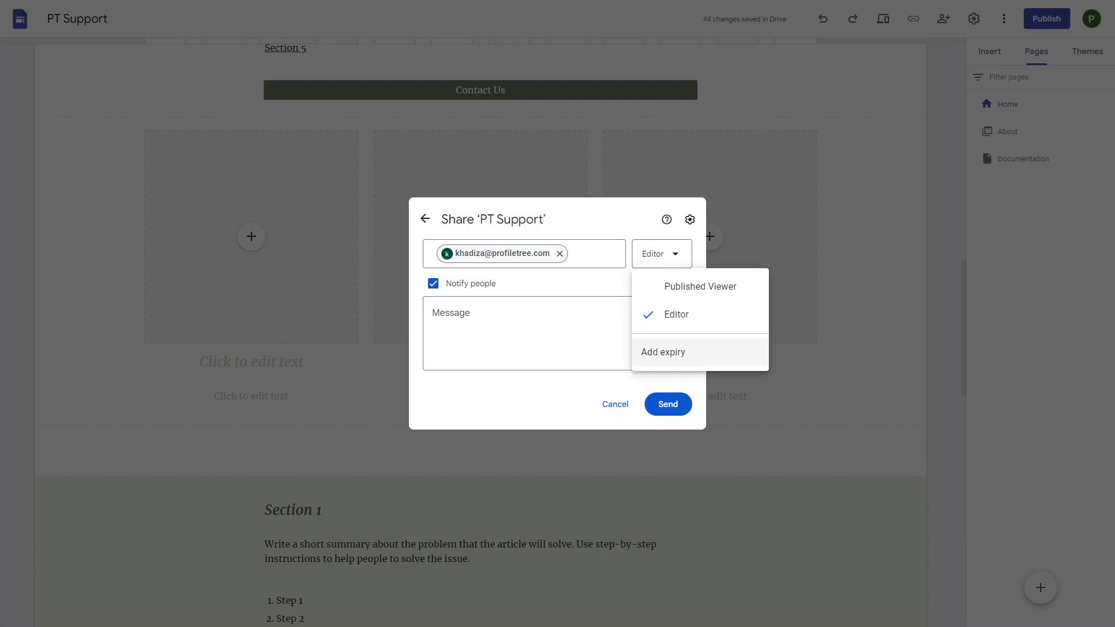
click(663, 352)
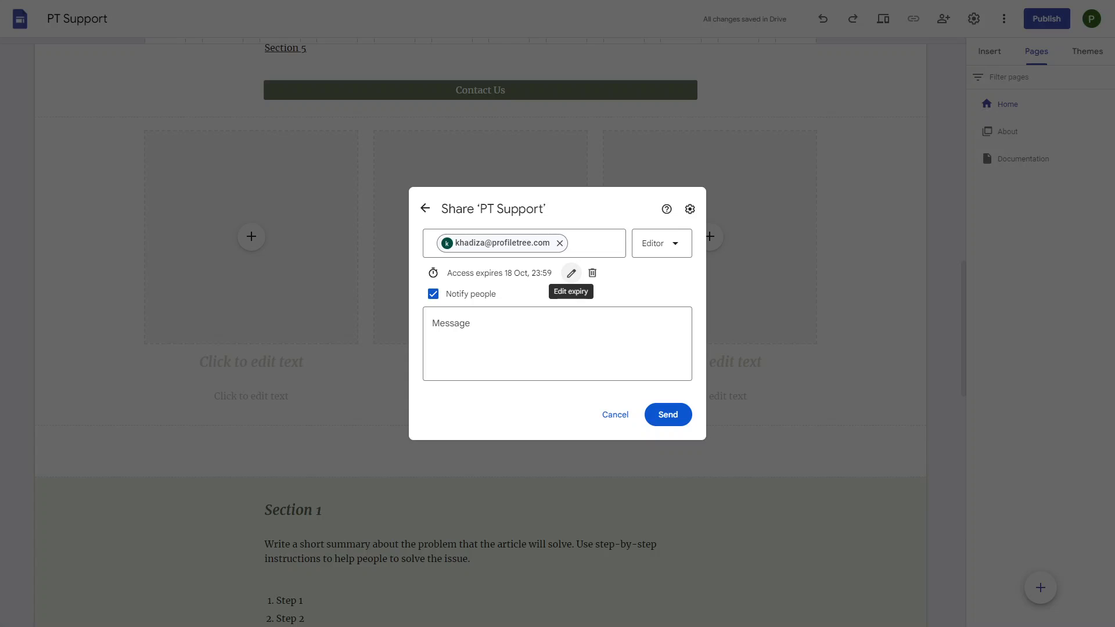
click(661, 243)
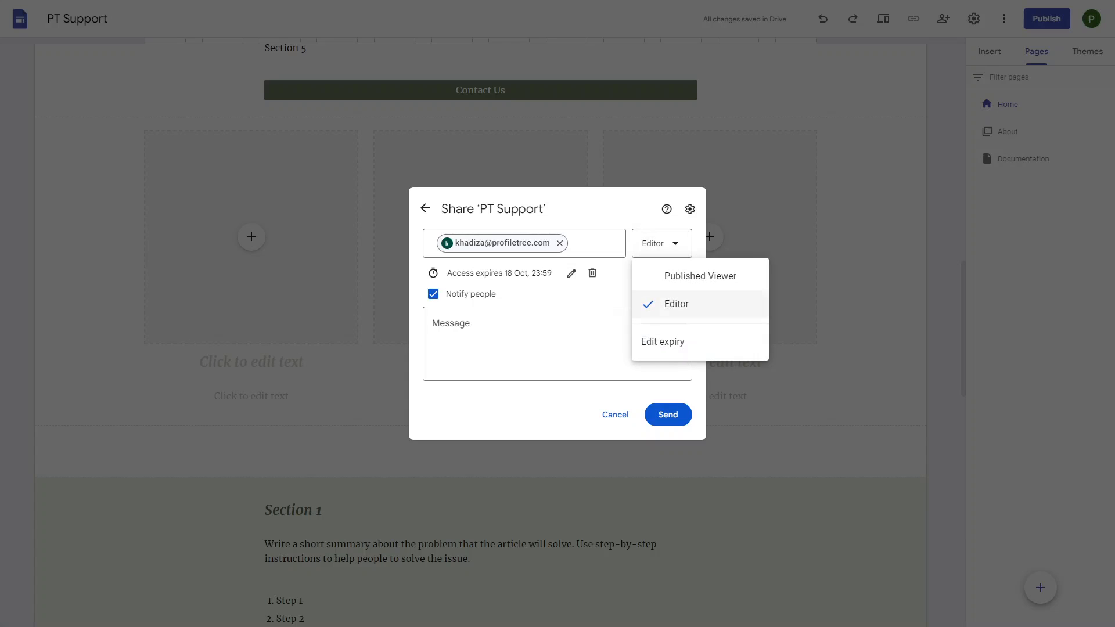
click(613, 290)
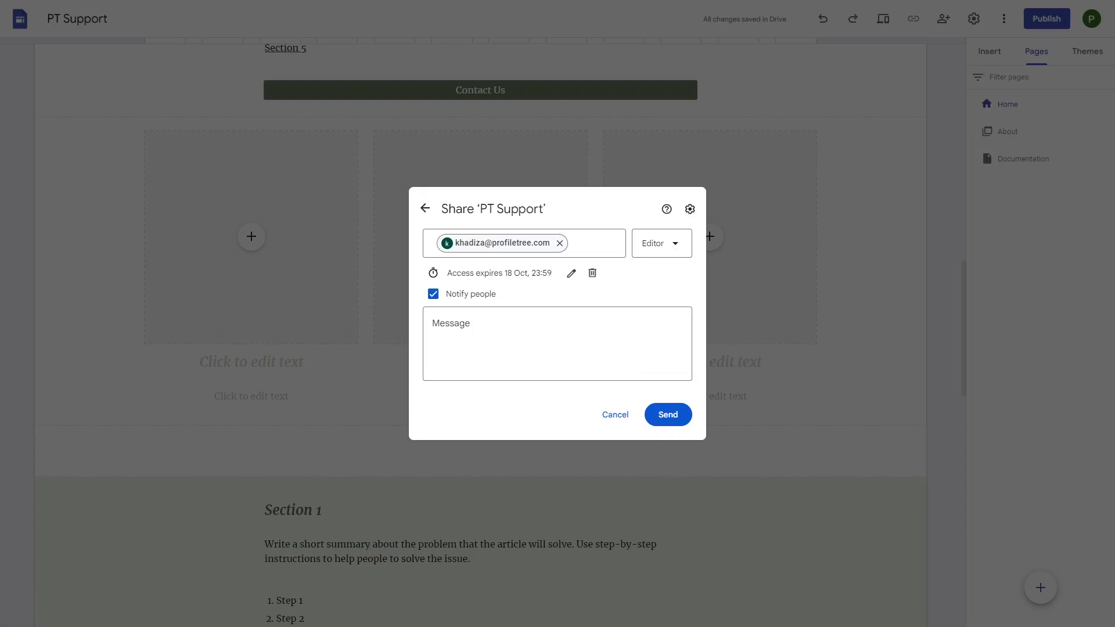
click(668, 415)
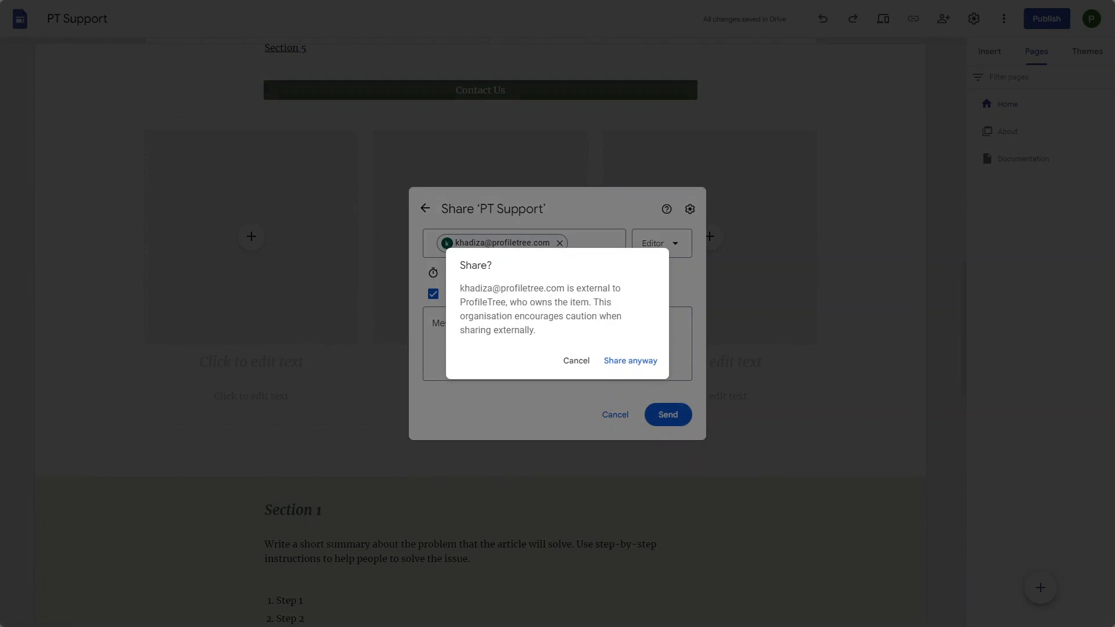
click(630, 361)
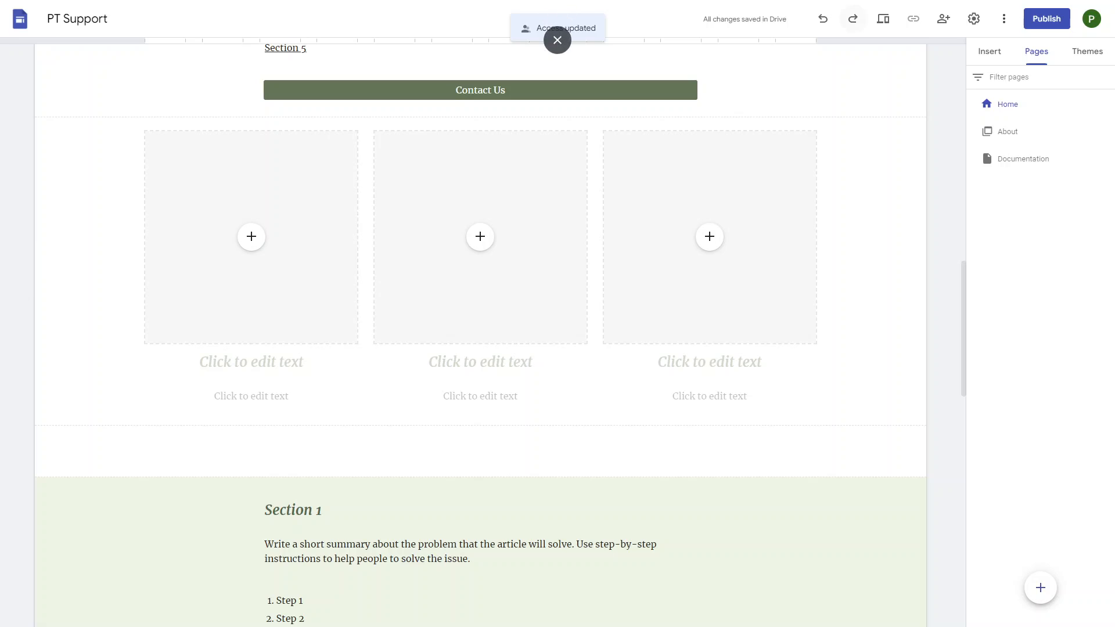
click(883, 19)
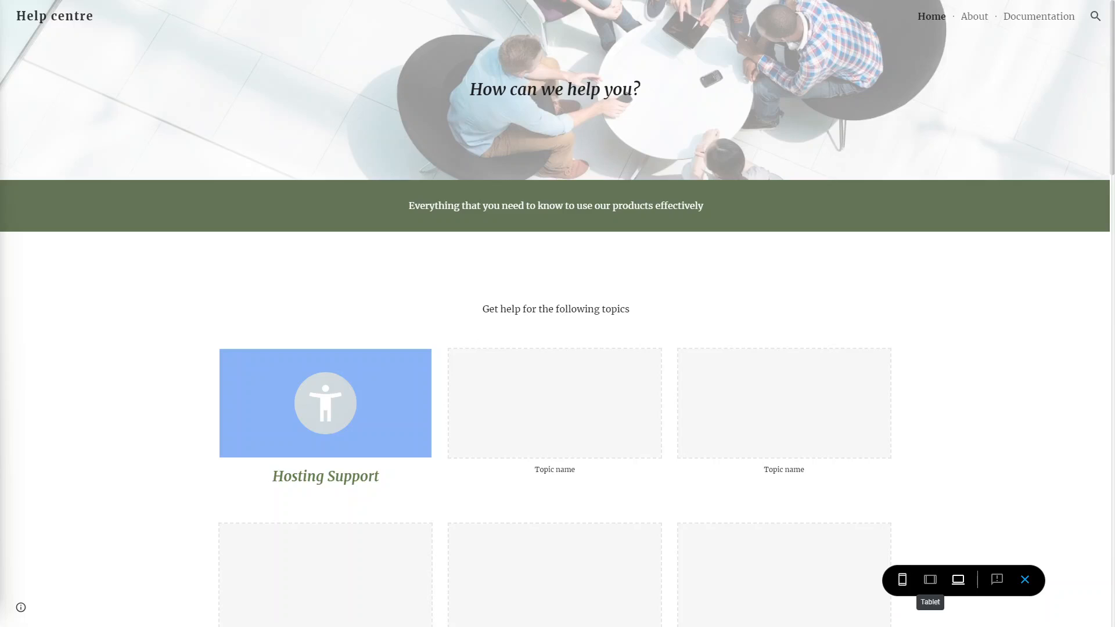
click(903, 580)
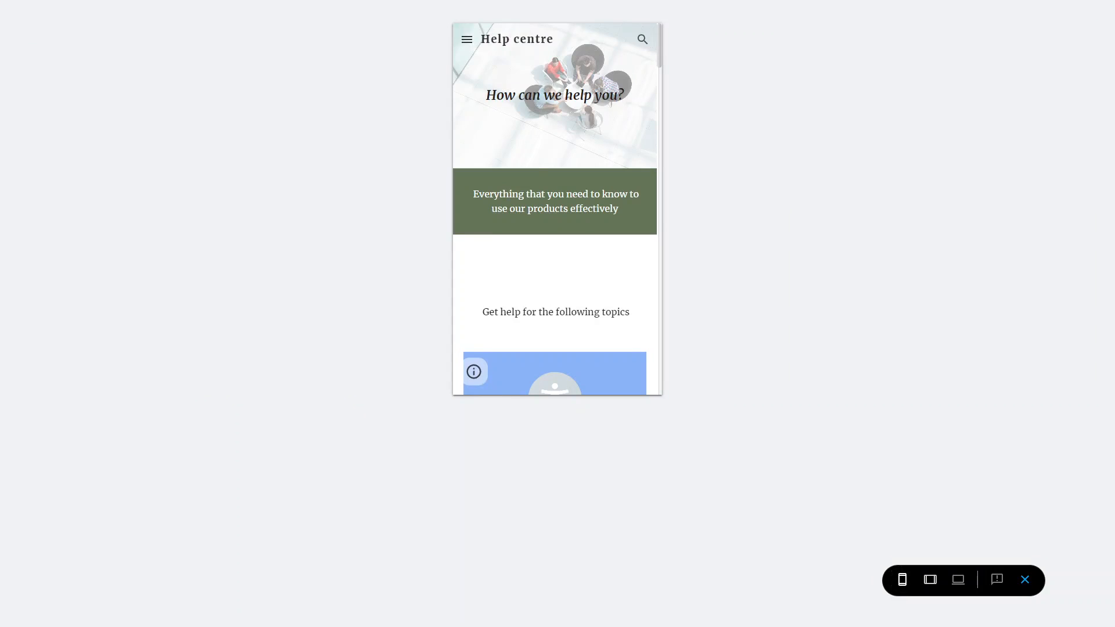
click(930, 580)
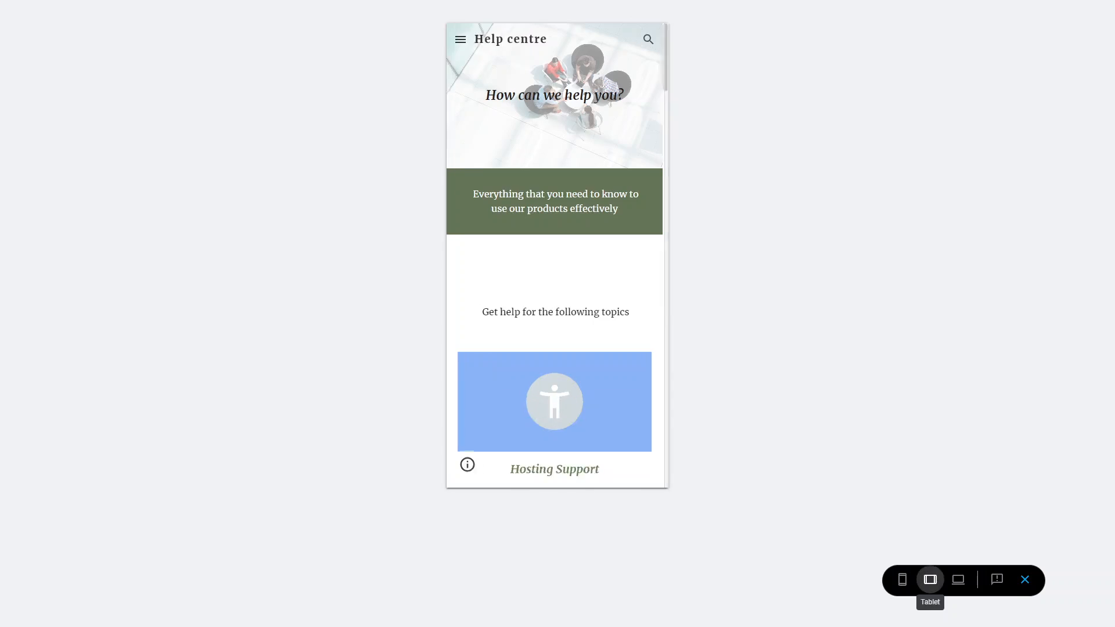
click(902, 580)
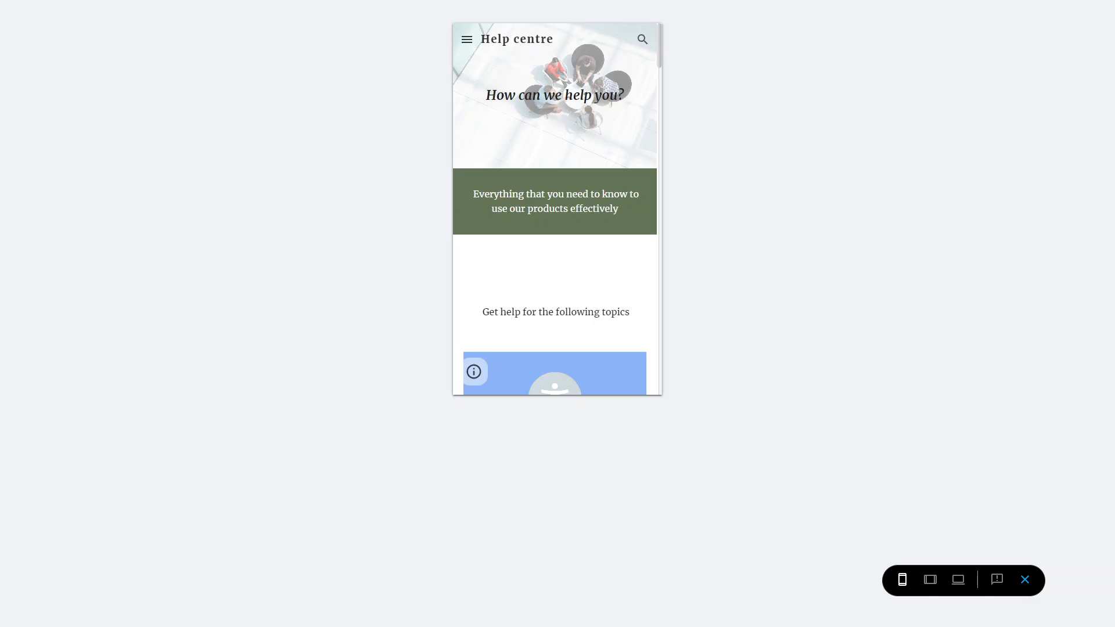
click(1025, 579)
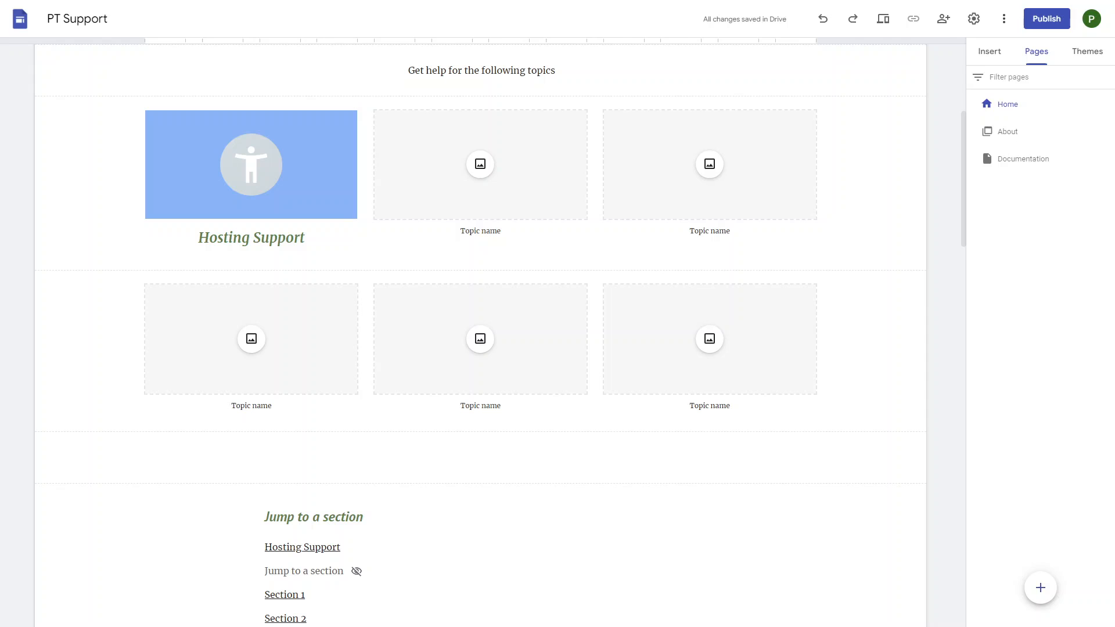
click(883, 18)
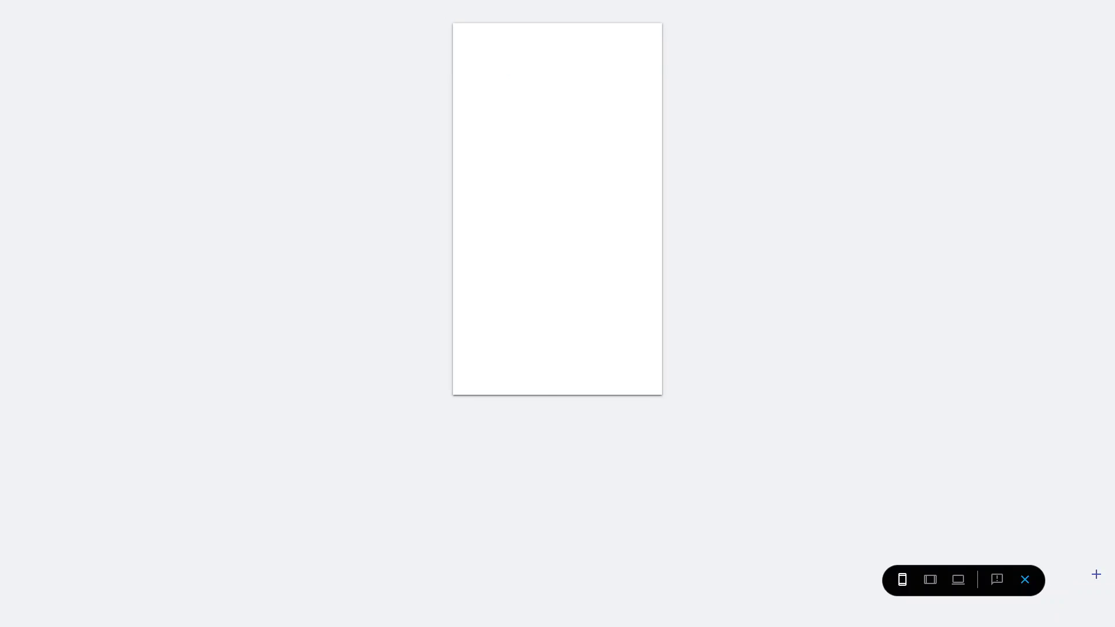
scroll(557, 210, down, 12)
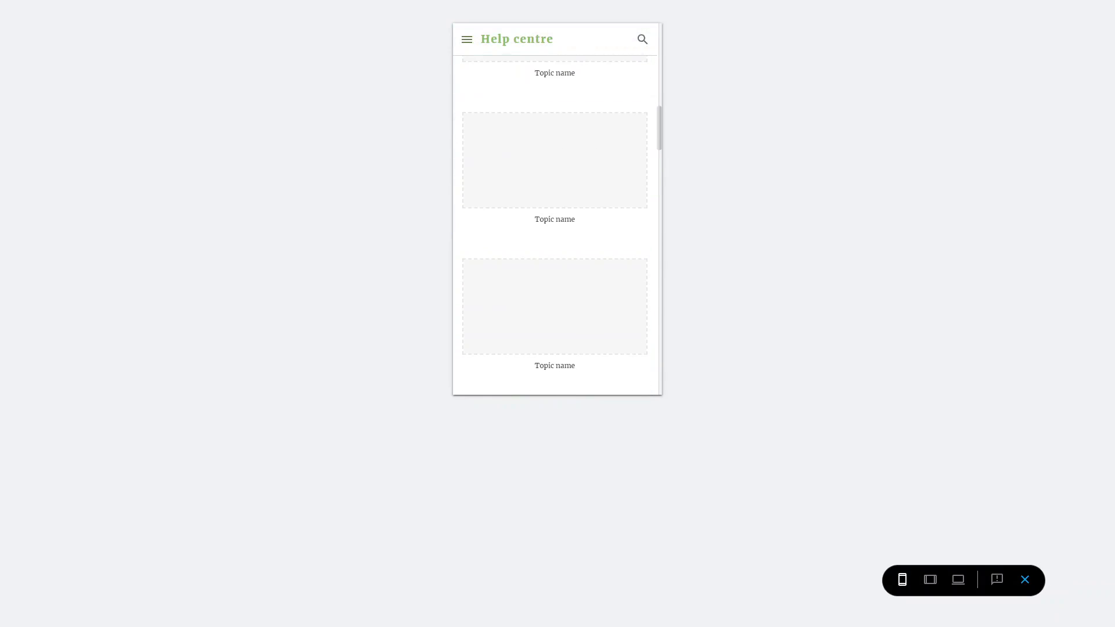
scroll(556, 225, down, 5)
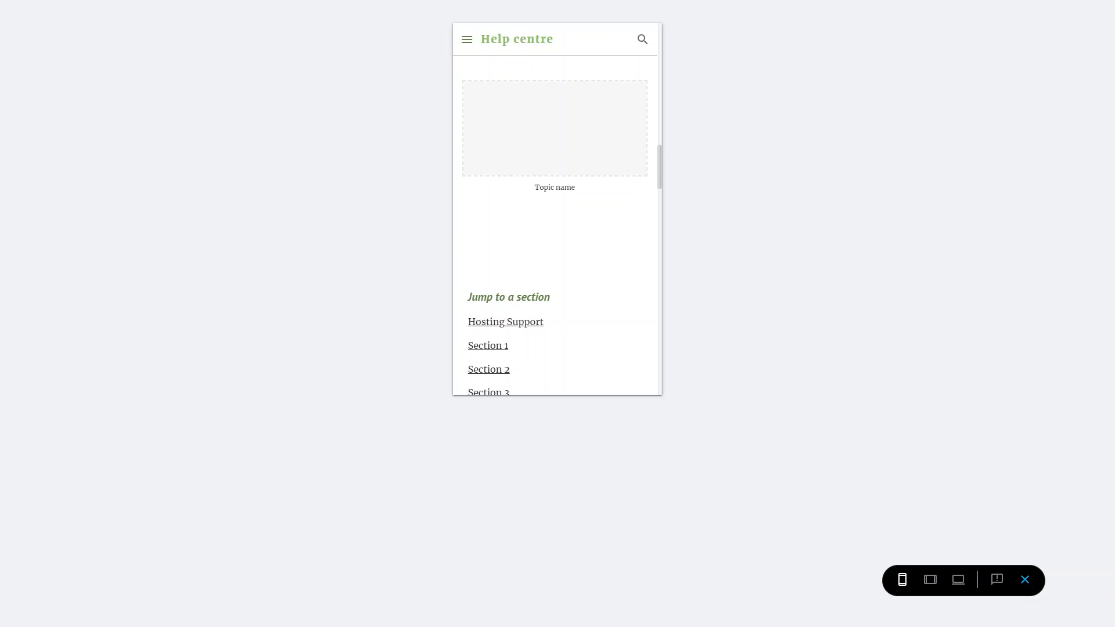
click(467, 39)
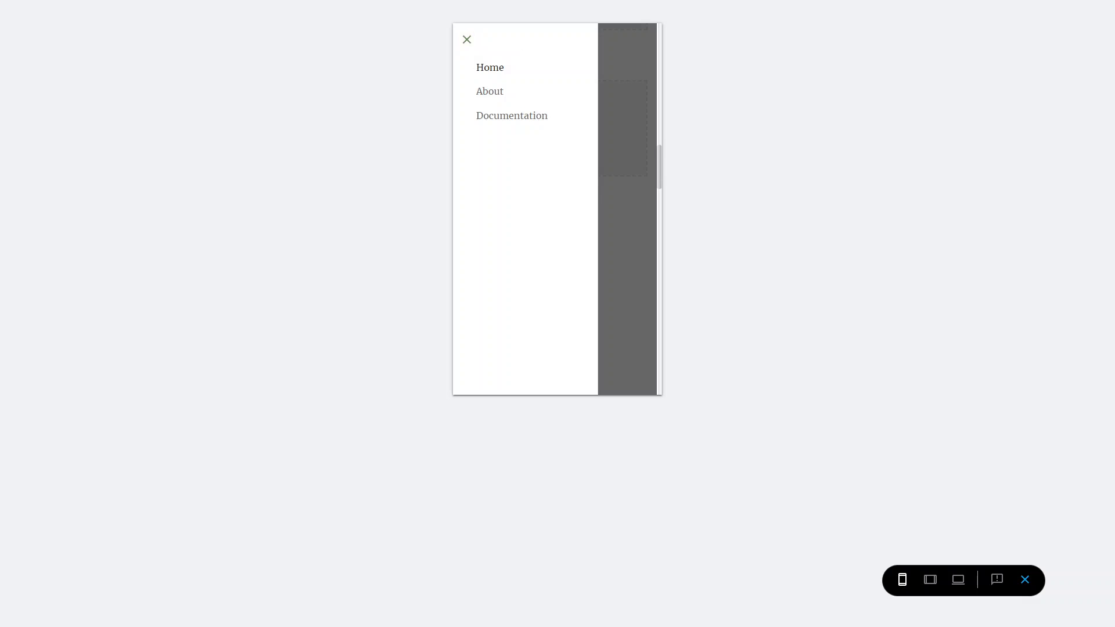
click(1025, 580)
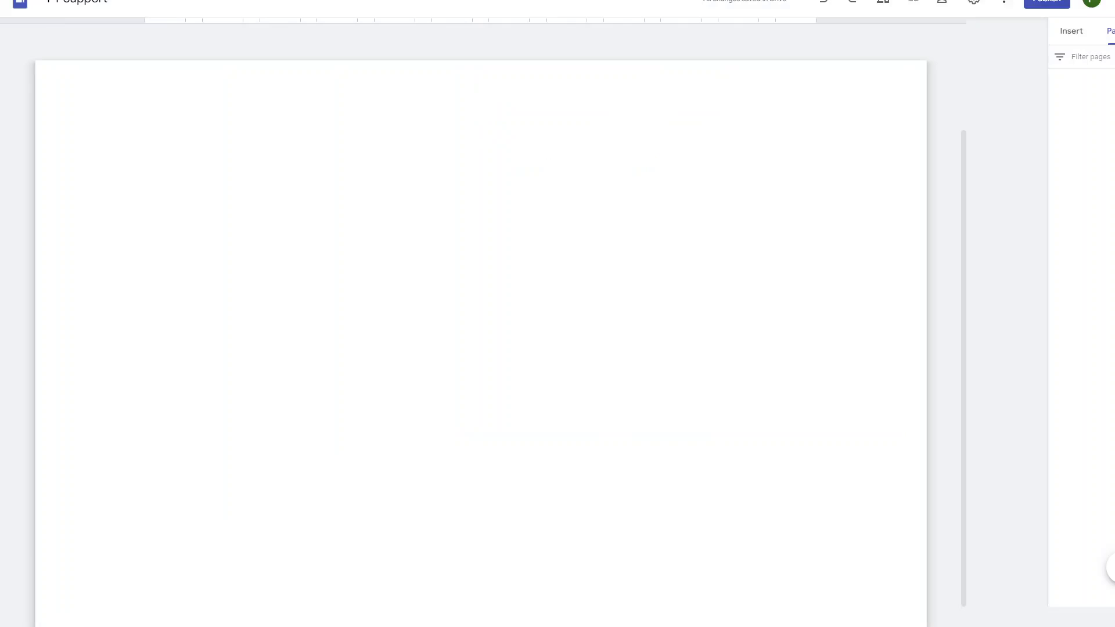